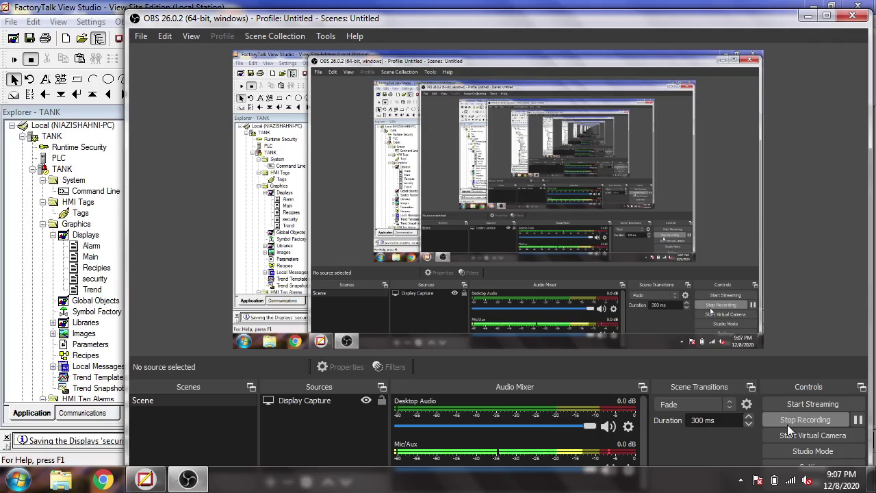
Bring the TANK project's Main display to the front and select System > Users in the Explorer
left_click(809, 15)
left_click_drag(192, 261, 194, 382)
left_click(71, 367)
Create FactoryTalk user 'admin' with a password entered and confirmed
right_click(70, 368)
mouse_move(137, 382)
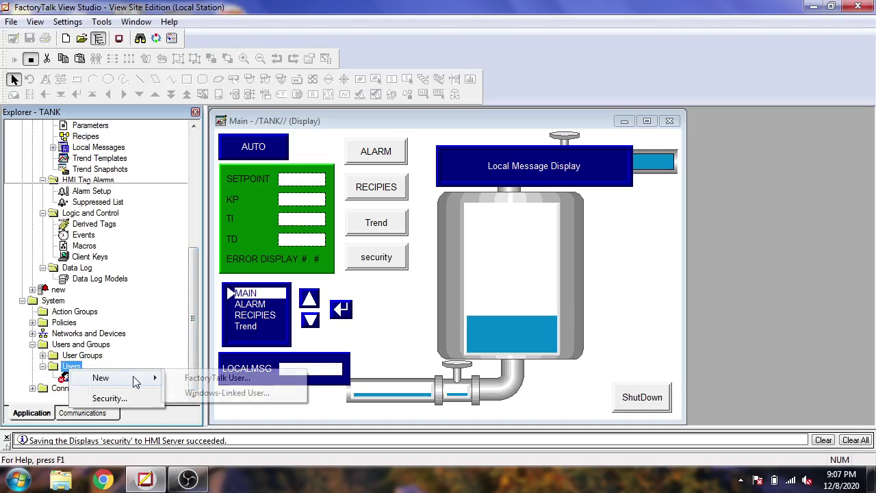
left_click(195, 377)
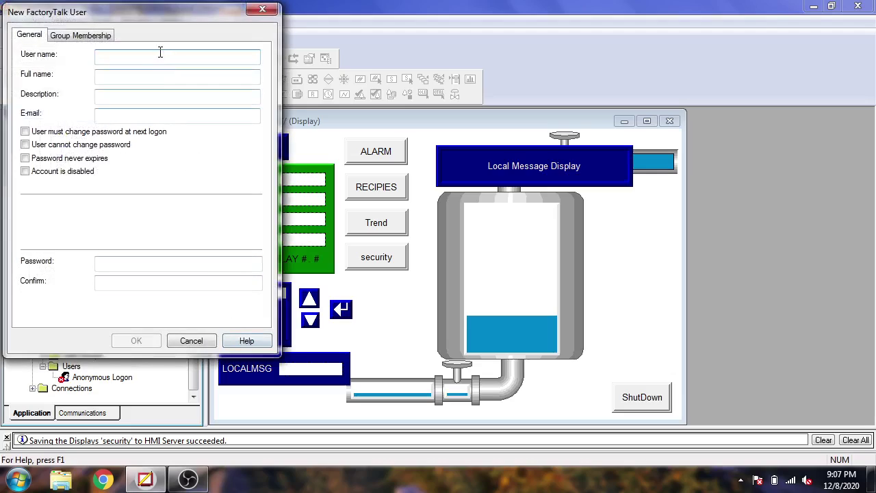
type("admin")
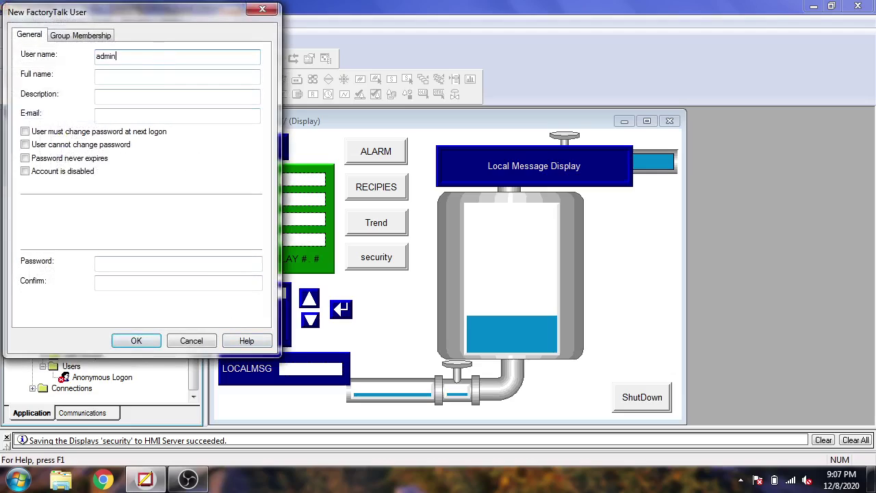
left_click(157, 261)
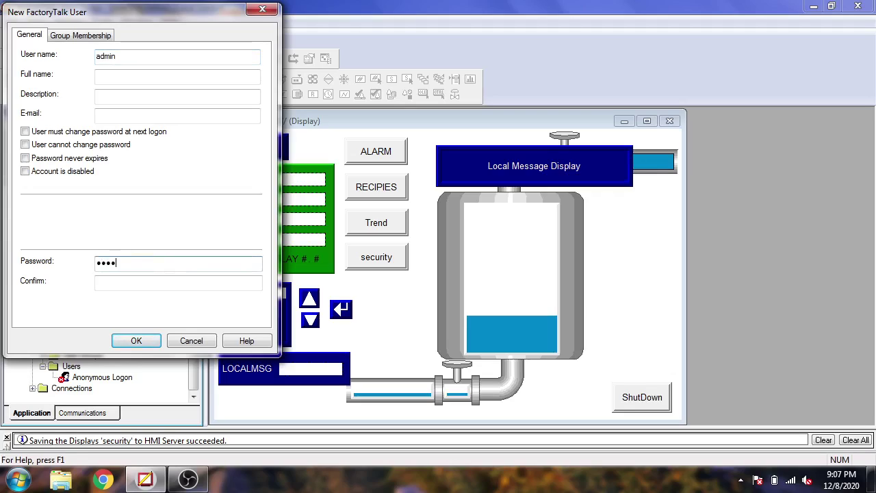
type("password")
left_click(154, 280)
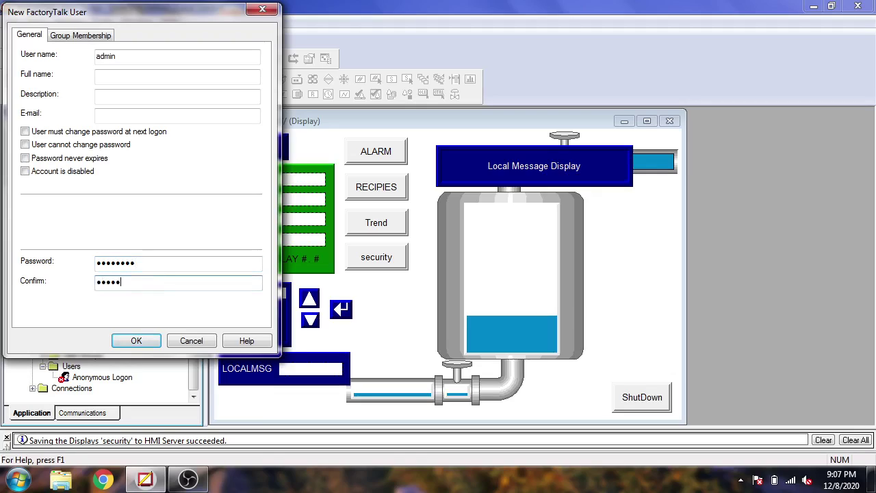
left_click(136, 341)
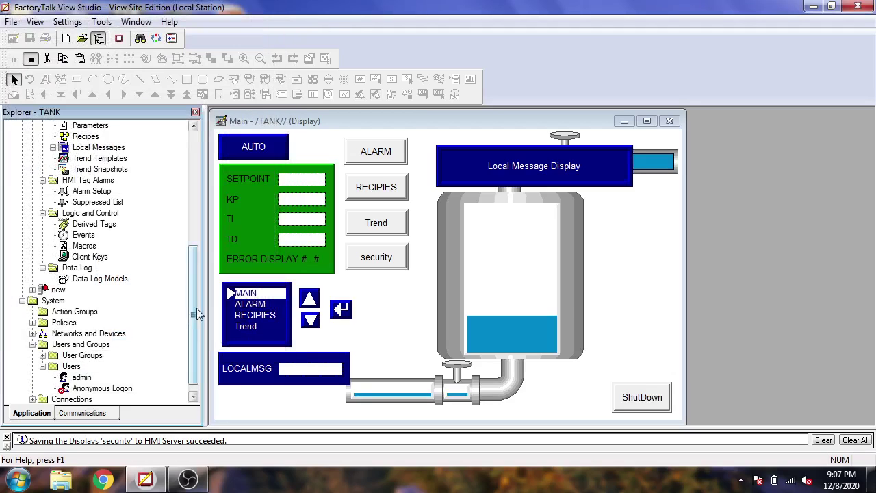
scroll(196, 307, "down", 1)
Create FactoryTalk user 'new' with its own password and confirmation
left_click(77, 356)
right_click(78, 361)
mouse_move(143, 364)
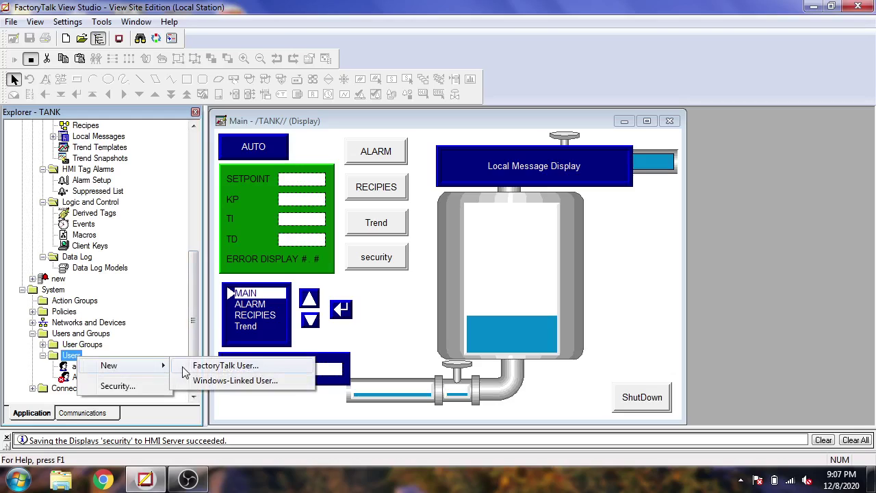
left_click(195, 370)
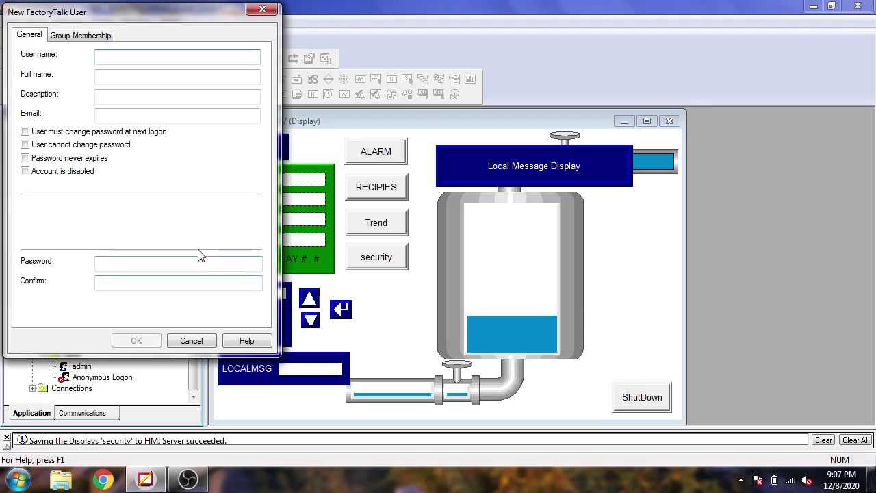
type("new")
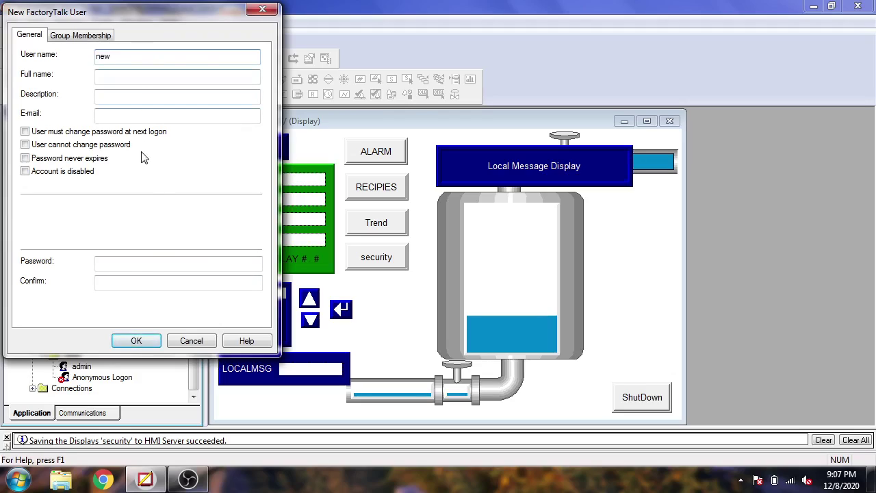
left_click(141, 262)
type("••")
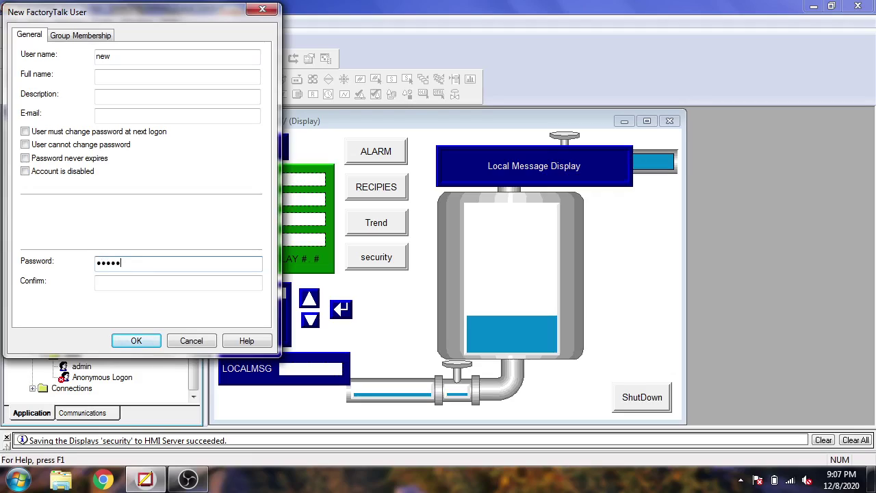
left_click(143, 283)
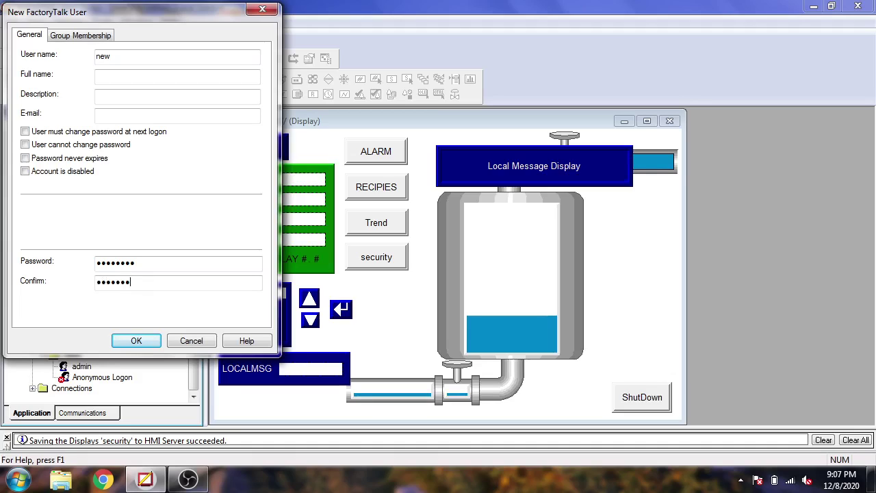
left_click(142, 339)
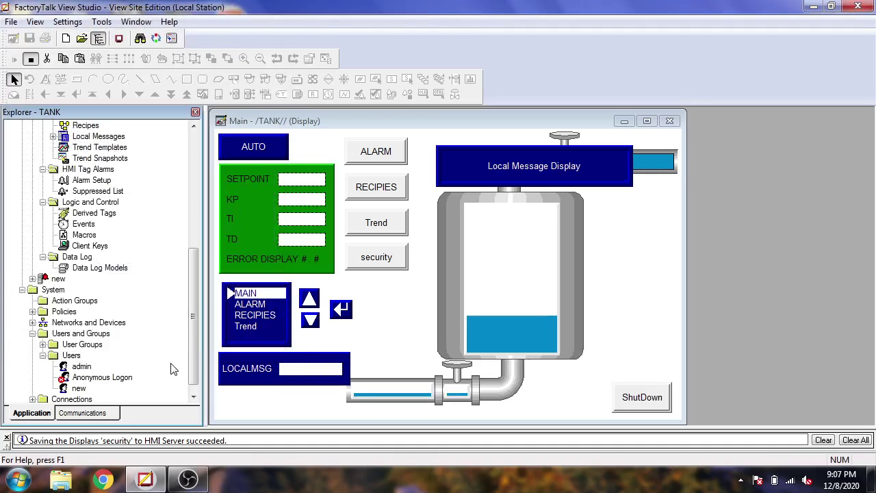
Open Runtime Security's Security Accounts and add user admin via Show users only
left_click_drag(193, 341, 197, 200)
double_click(79, 147)
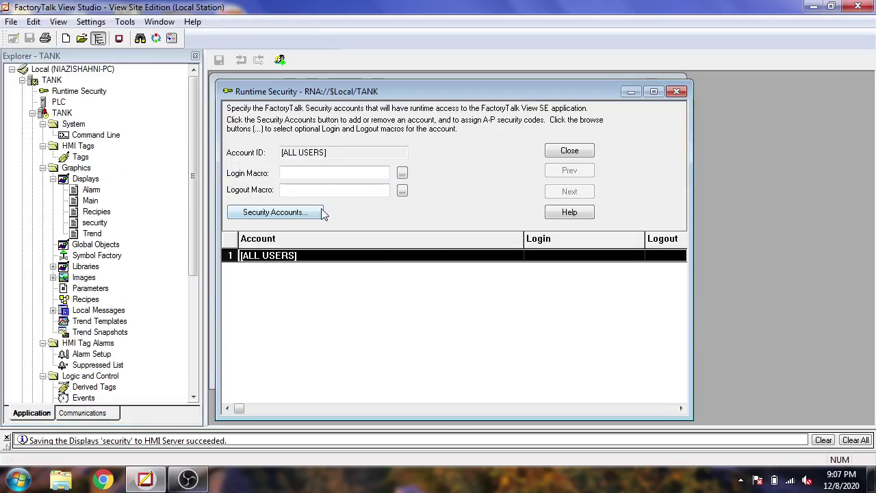
left_click(271, 209)
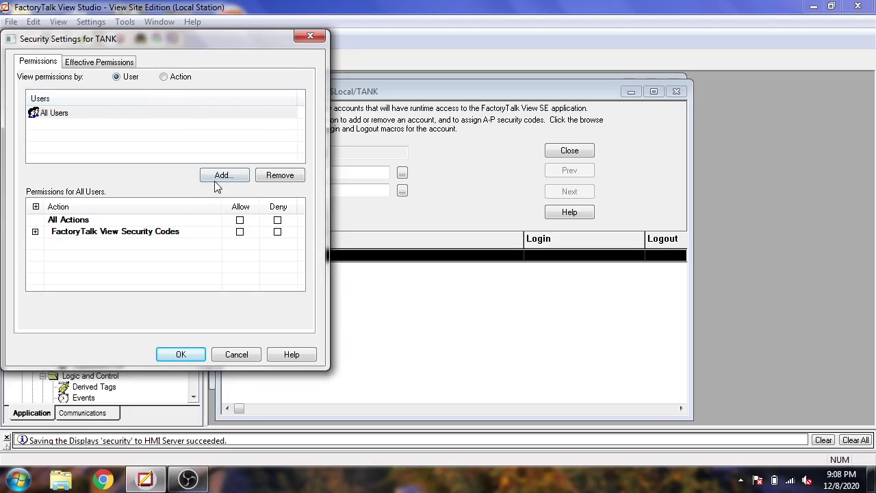
left_click(240, 180)
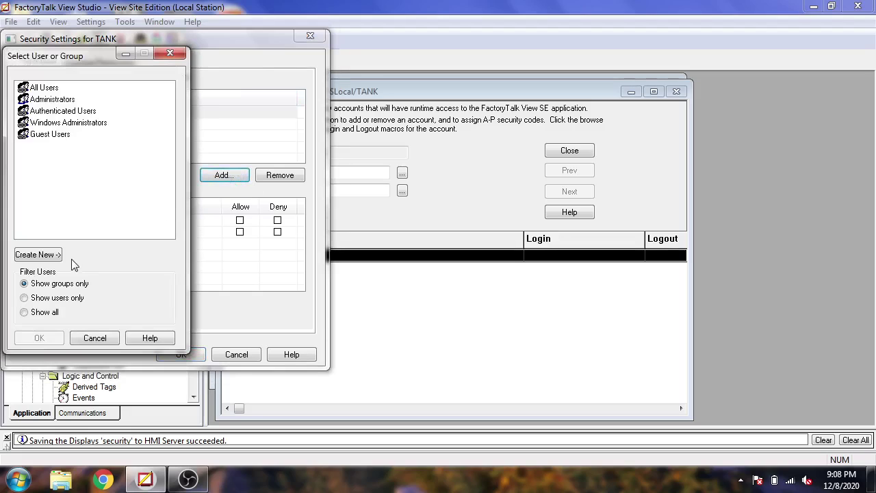
left_click(25, 298)
left_click(39, 87)
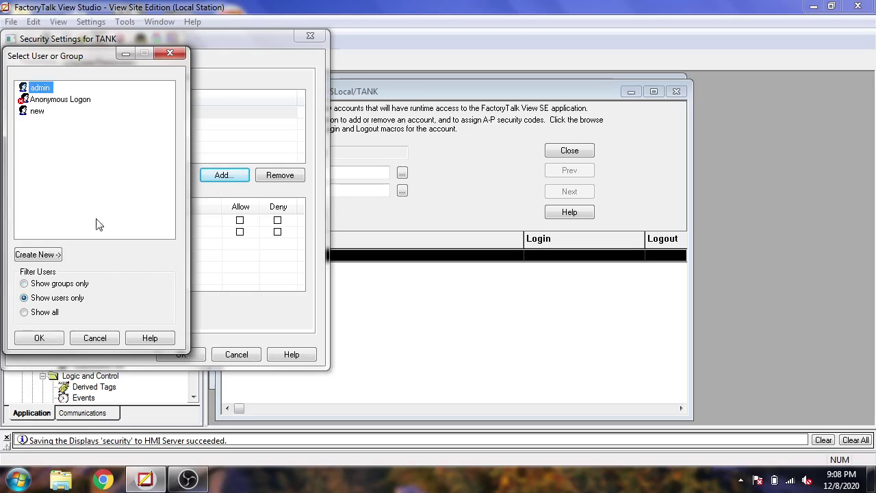
left_click(39, 337)
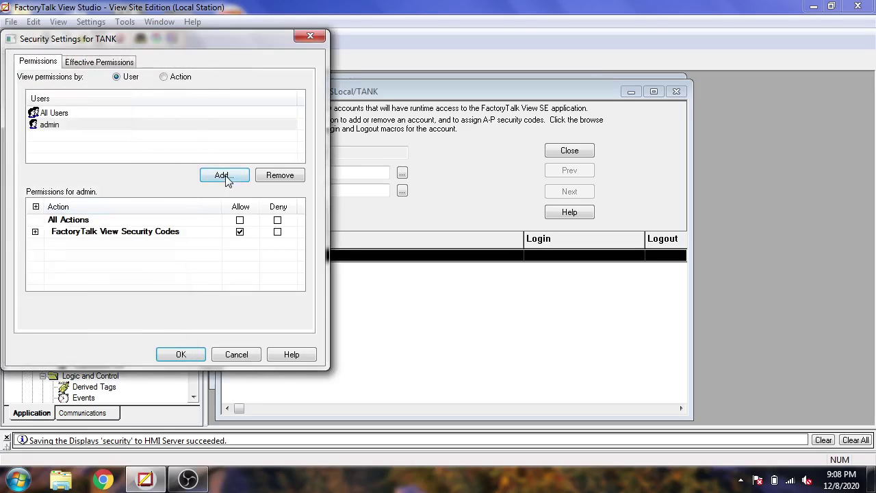
Add user new as well, then show admin's FactoryTalk View Security Codes
left_click(219, 181)
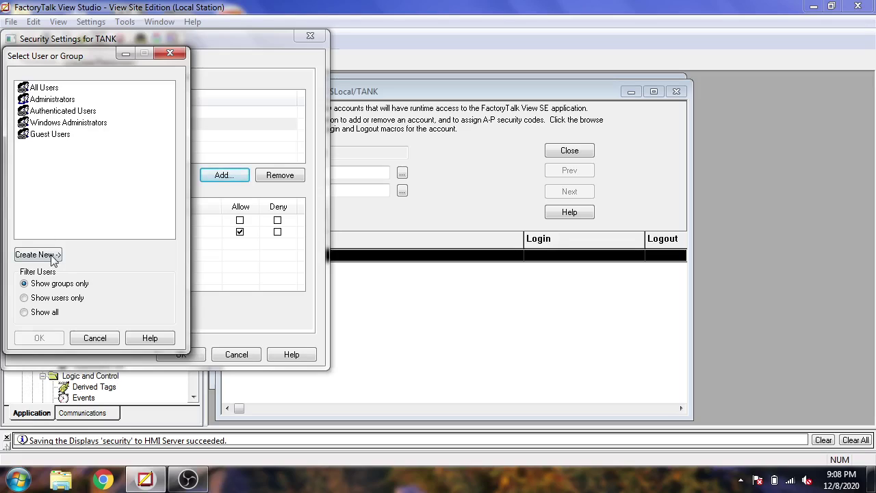
left_click(24, 298)
left_click(35, 111)
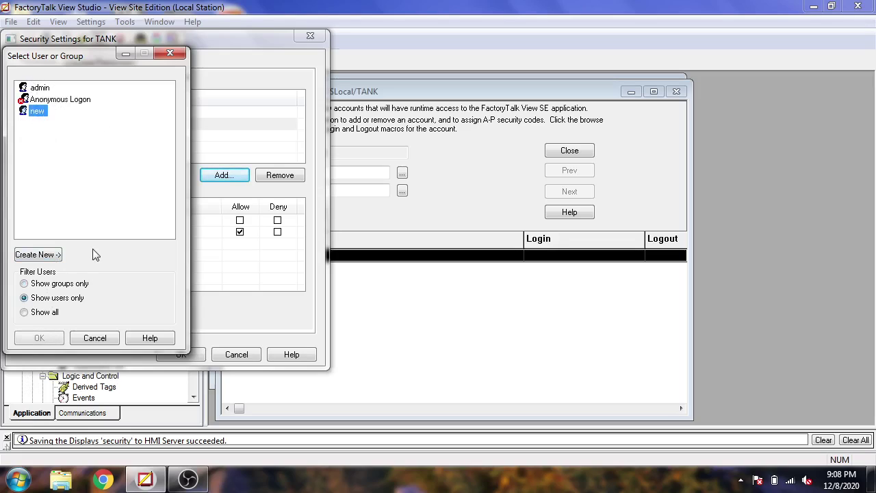
left_click(56, 337)
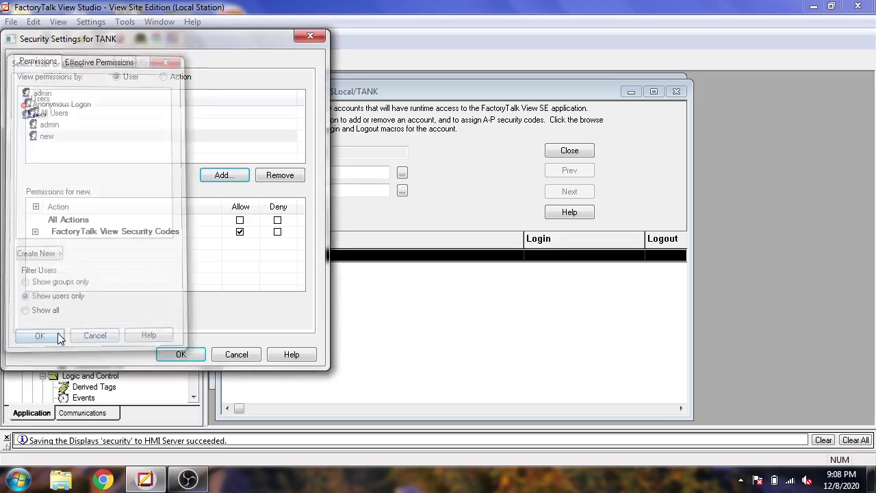
left_click(89, 130)
left_click(35, 232)
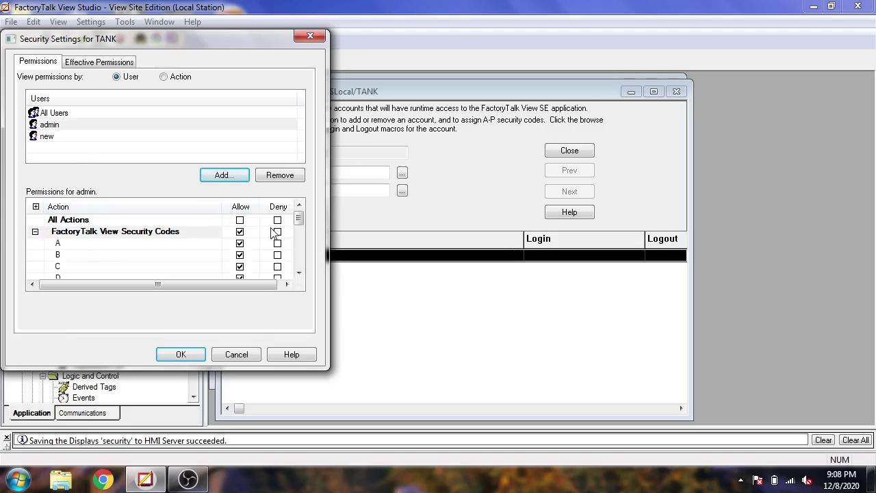
Deny security code A to user new, confirm, and accept the deny warning
mouse_move(299, 218)
left_mouse_down()
mouse_move(298, 273)
mouse_move(299, 218)
left_mouse_up()
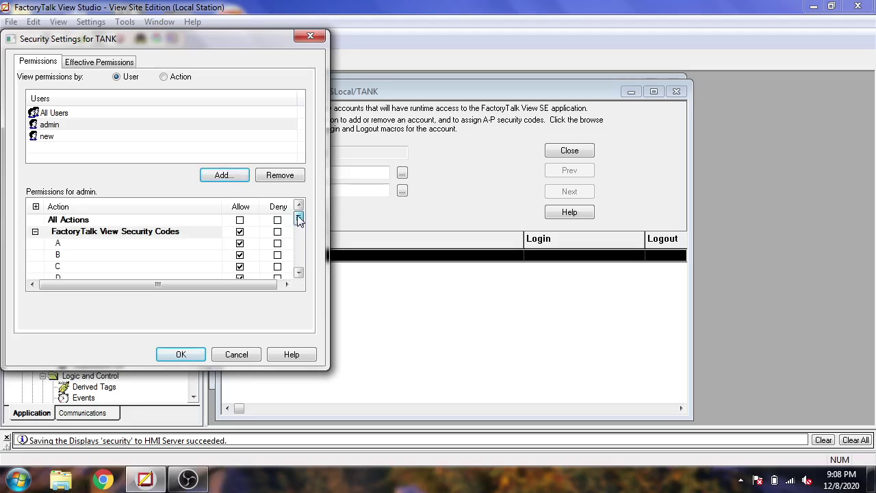
left_click(35, 233)
left_click(48, 136)
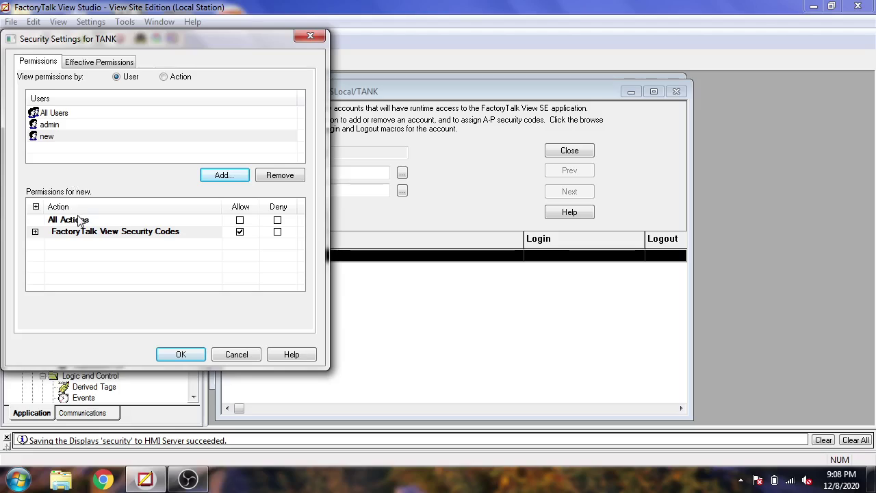
left_click(35, 232)
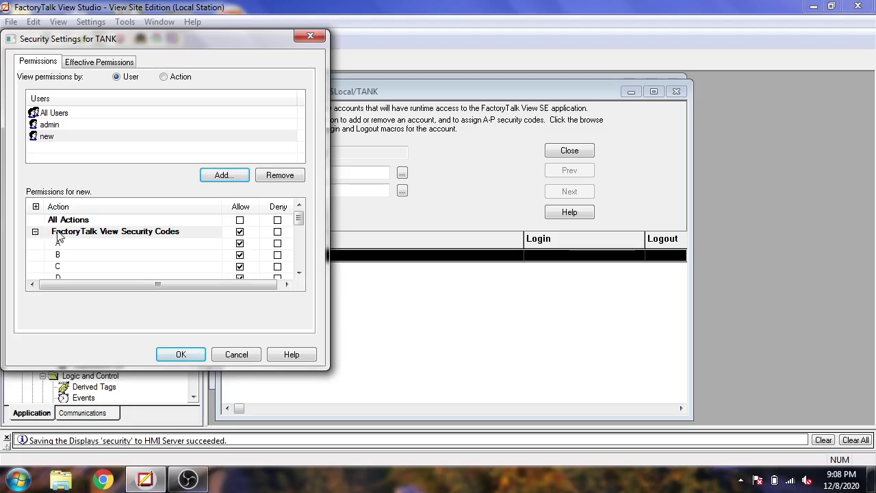
left_click(278, 245)
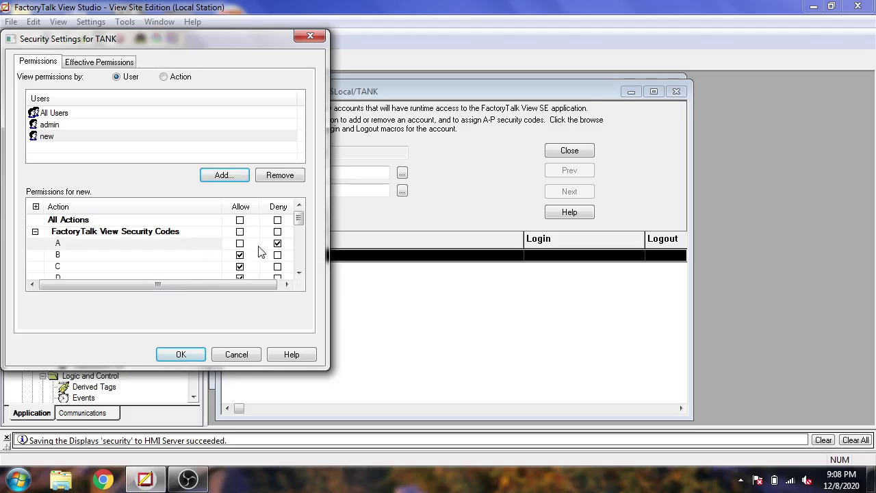
left_click(181, 355)
left_click(490, 301)
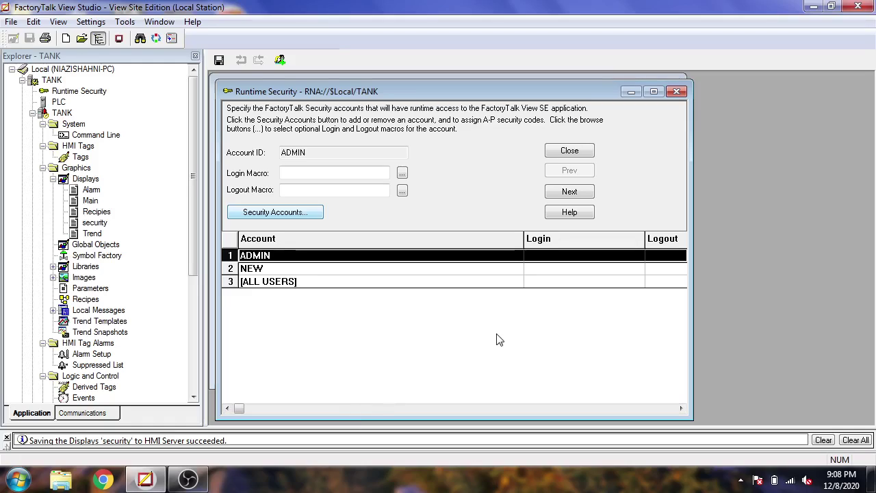
Close the Runtime Security editor, saving its changes
left_click(677, 93)
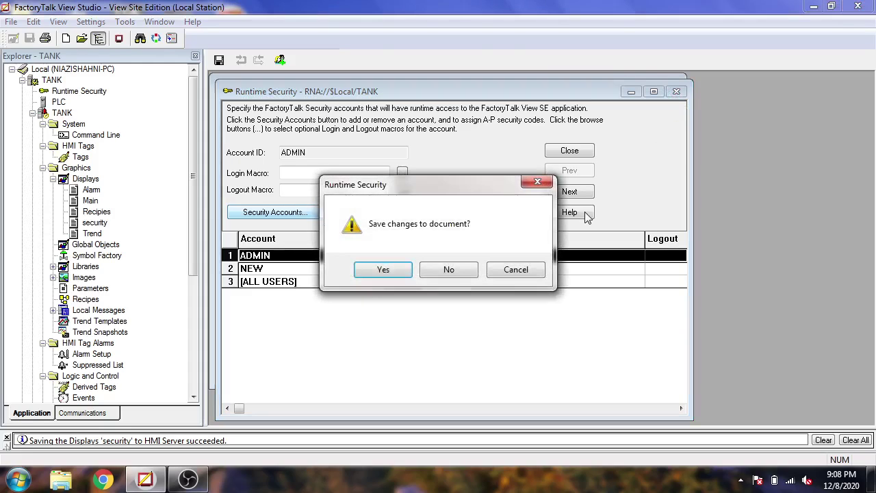
left_click(405, 272)
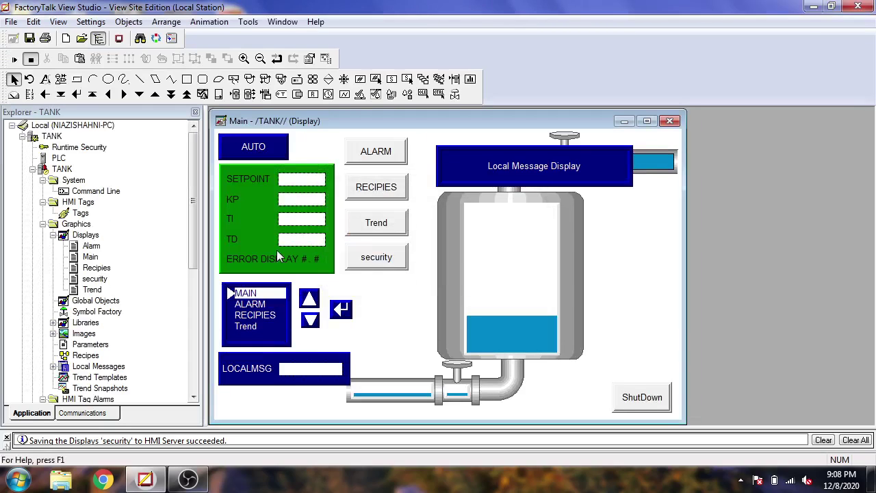
Set the Trend display's Security Code to A in Display Settings and save the display
double_click(92, 289)
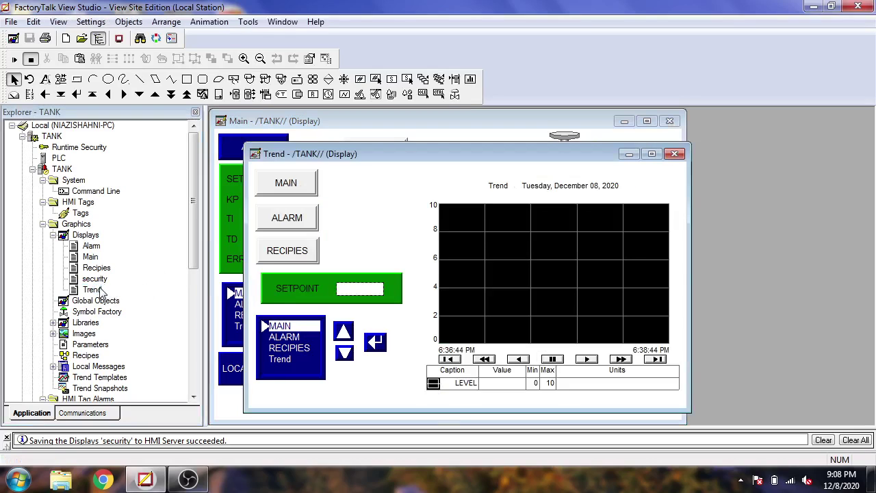
right_click(347, 204)
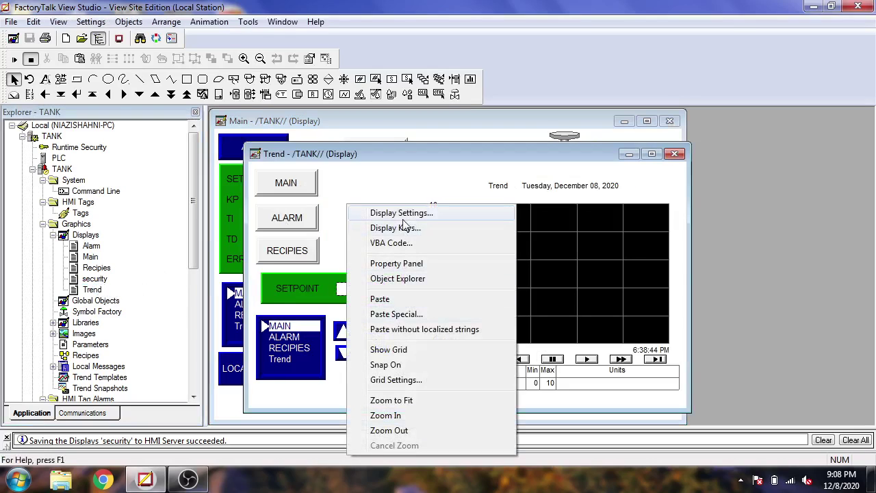
left_click(402, 217)
left_click(524, 290)
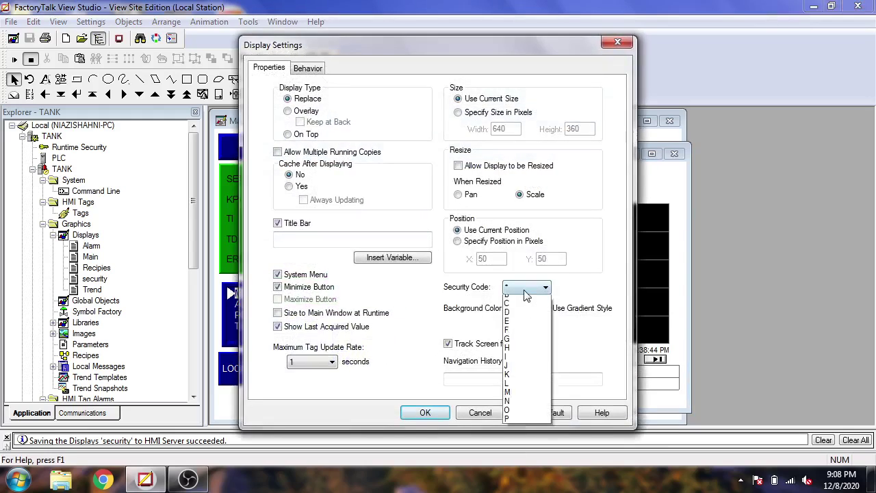
left_click(521, 306)
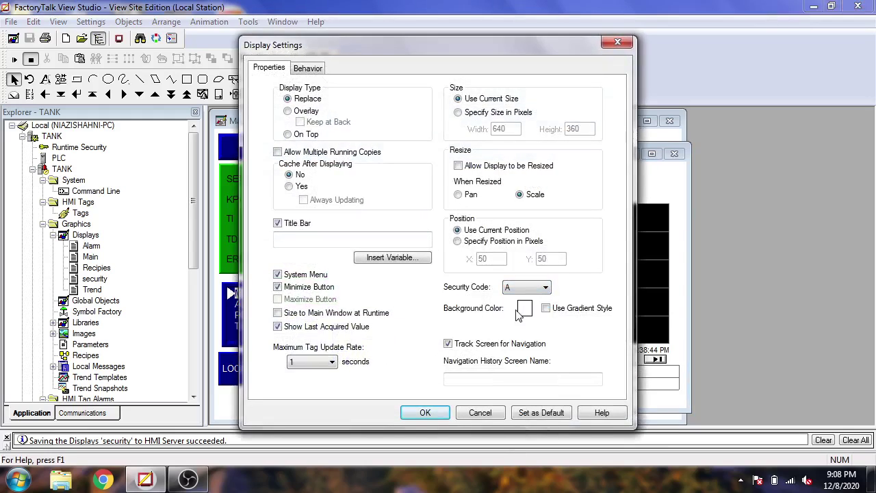
left_click(427, 413)
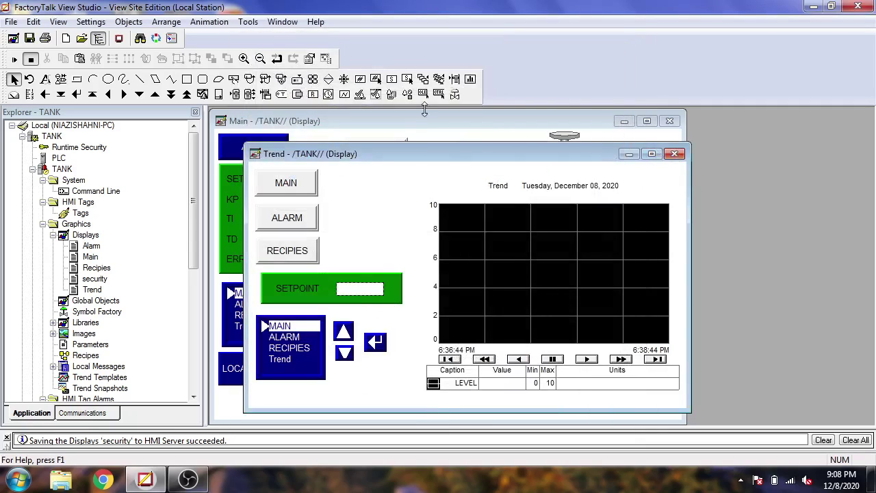
left_click(29, 39)
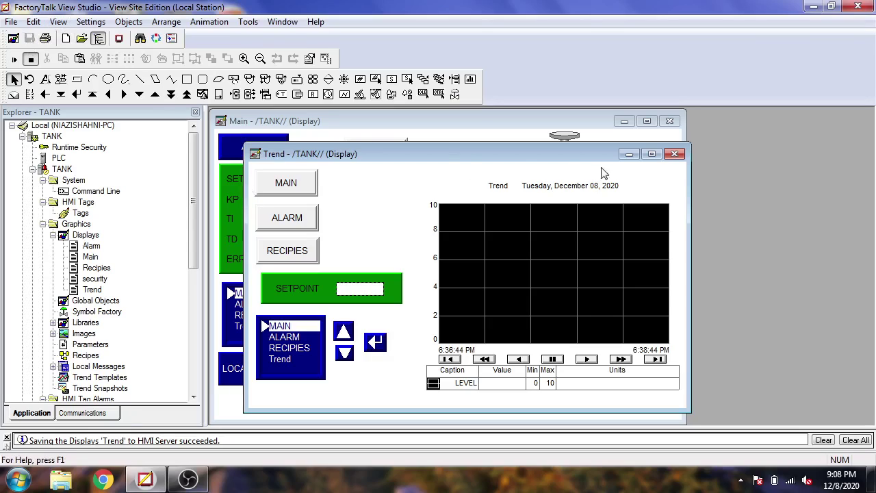
Close Trend and add a Visibility animation to the LOCALMSG input box
left_click(674, 154)
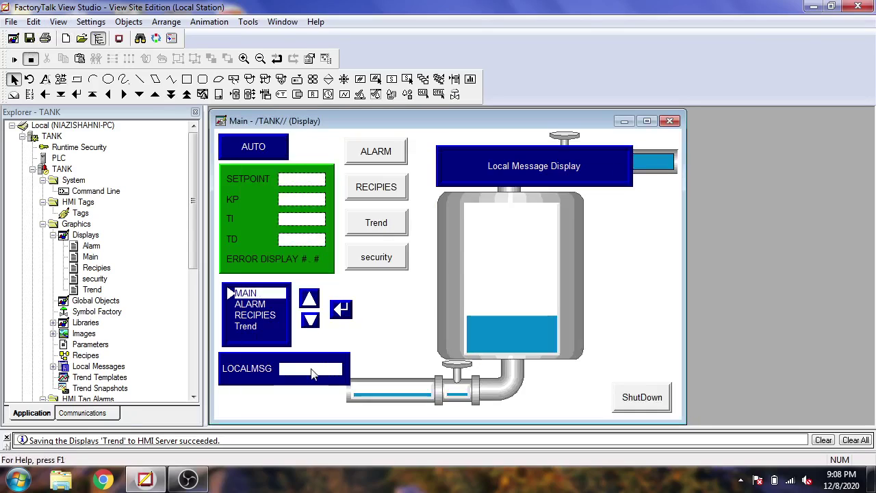
left_click(311, 373)
right_click(311, 373)
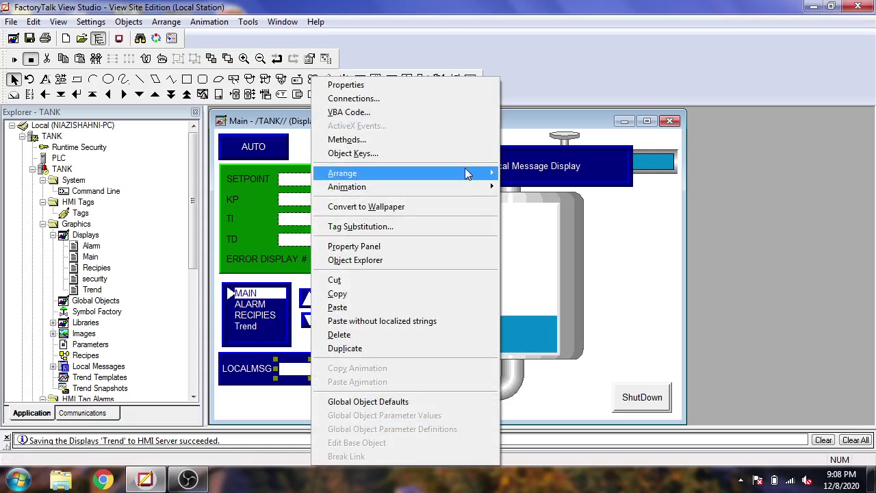
mouse_move(472, 187)
left_click(537, 187)
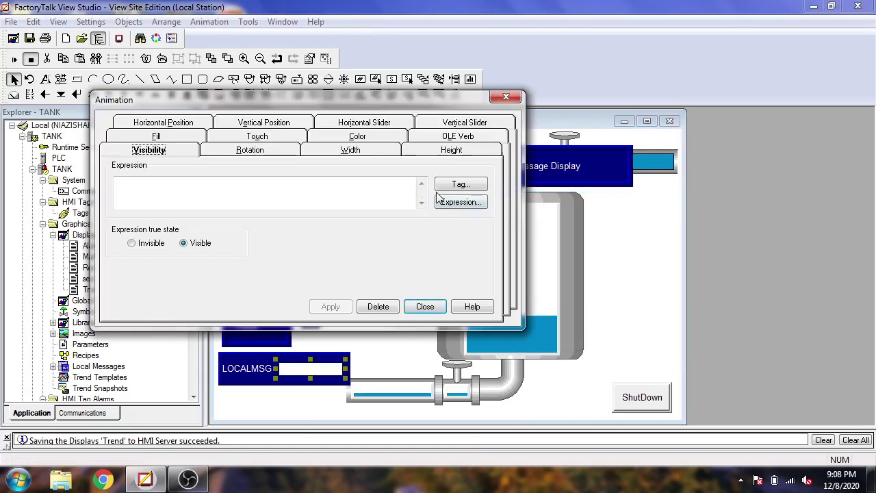
Set the visibility expression to Security function CurrentUserHasCode(A) and apply it
left_click(442, 200)
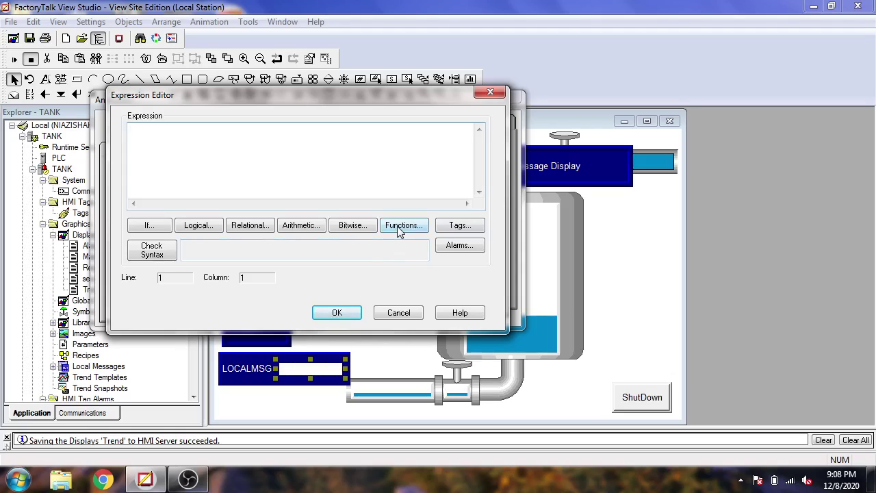
left_click(400, 228)
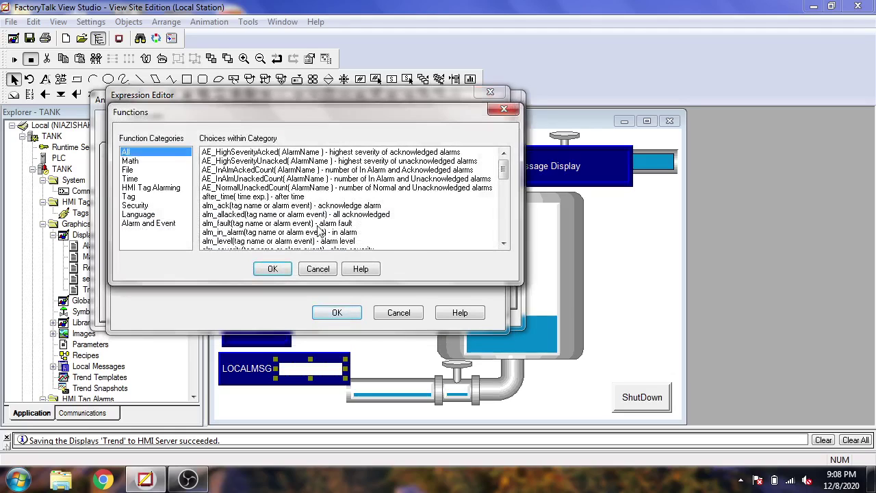
left_click(145, 206)
double_click(301, 152)
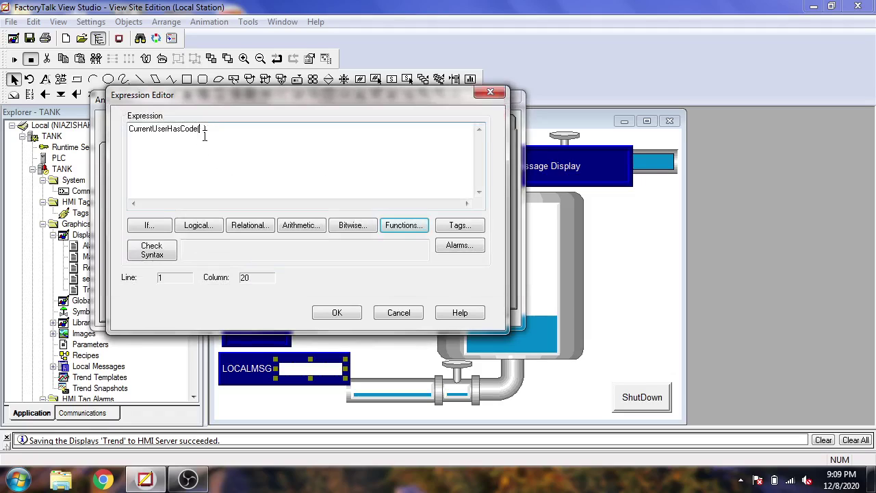
left_click(202, 132)
left_click(337, 312)
left_click(331, 307)
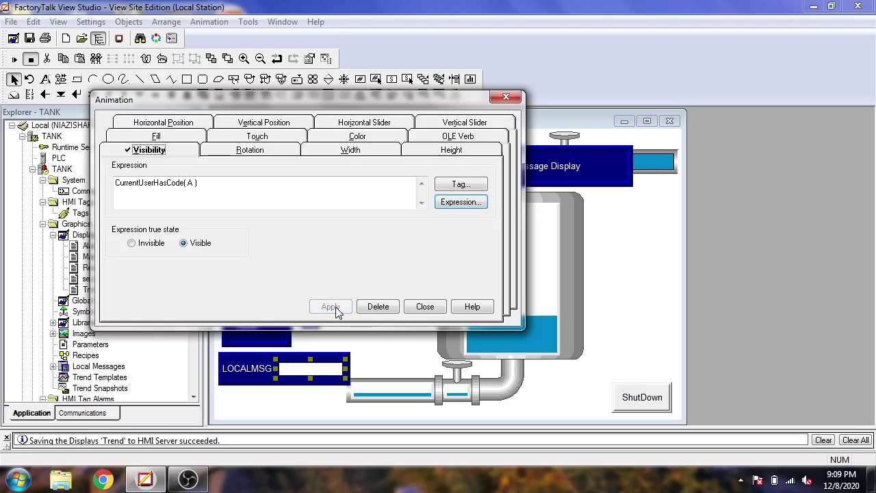
left_click(425, 307)
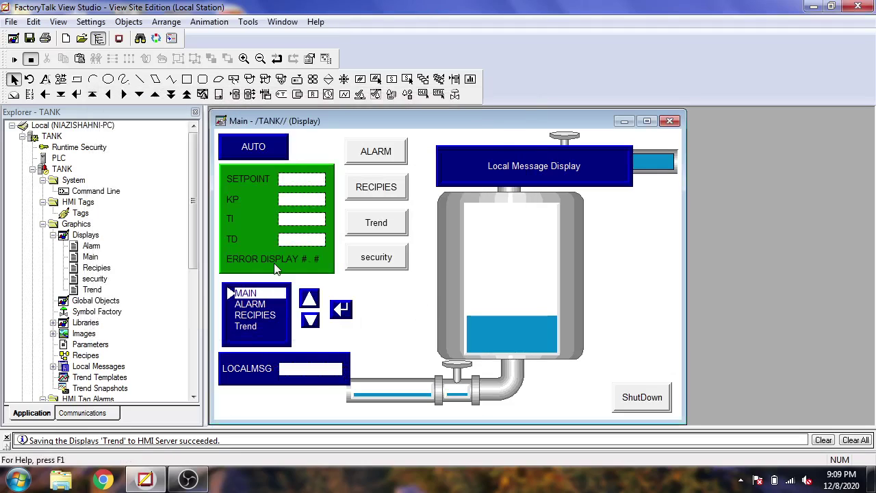
Open the security display, move MAIN to the top-left corner, and save
double_click(96, 279)
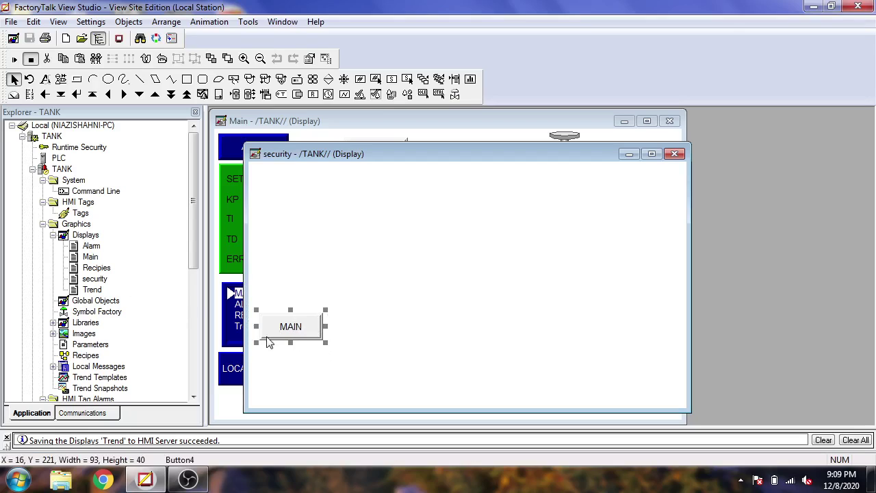
left_click_drag(287, 329, 286, 186)
left_click(277, 212)
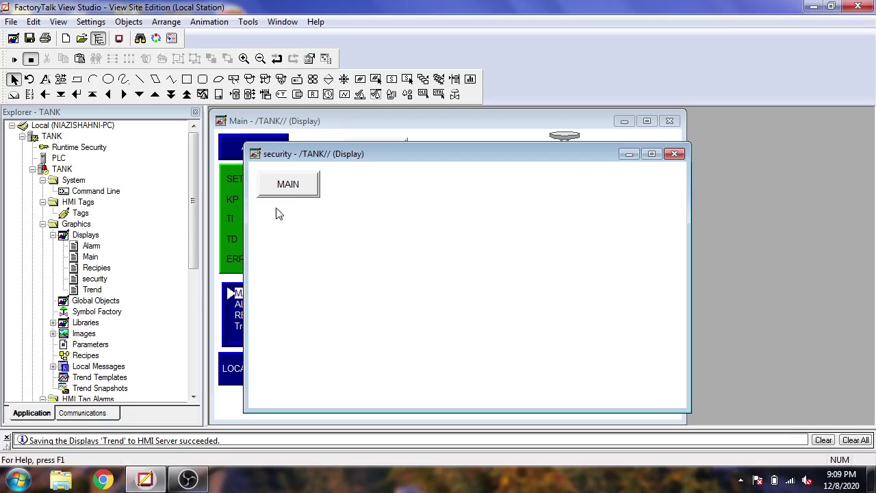
left_click(29, 38)
Draw a push button under MAIN and give it the caption LOGIN
left_click(129, 21)
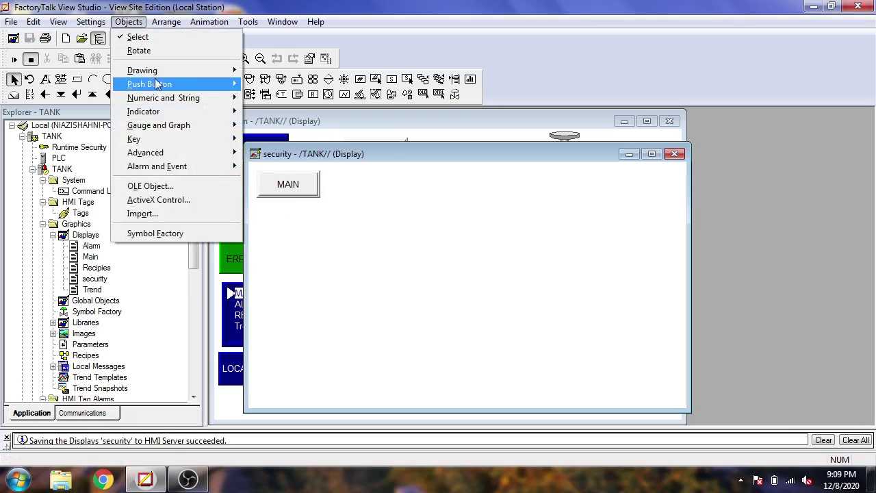
mouse_move(215, 82)
left_click(274, 82)
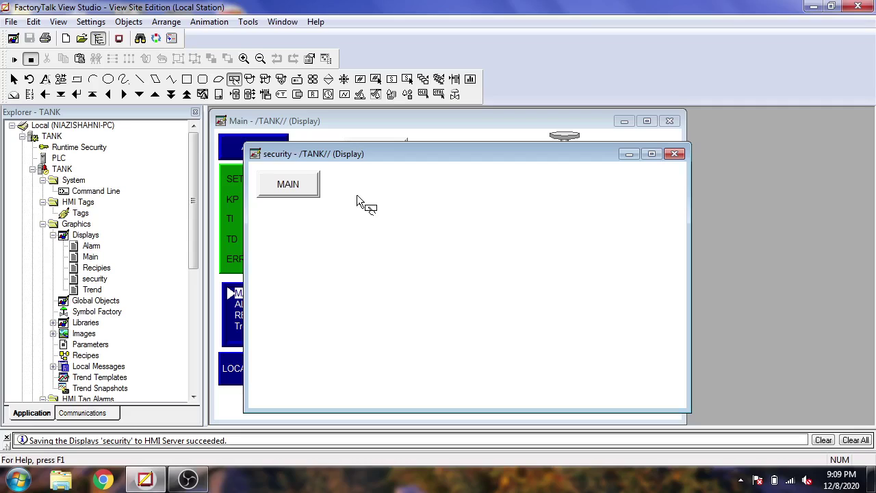
left_click_drag(270, 221, 344, 260)
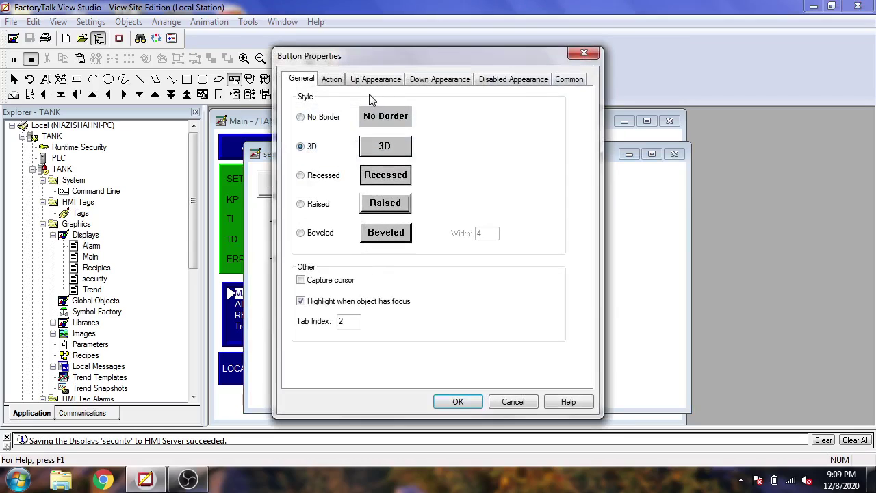
left_click(373, 79)
left_click(357, 194)
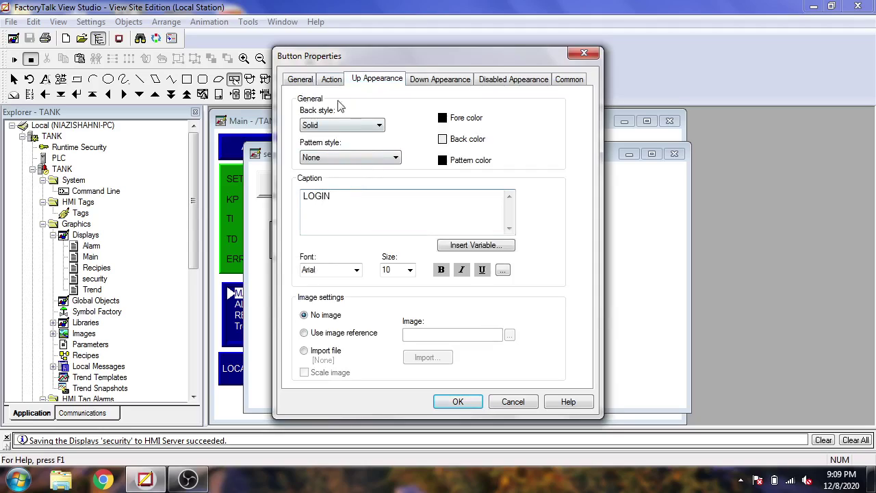
Set the button's press action to the System Login command with admin's credentials
left_click(333, 80)
left_click(512, 150)
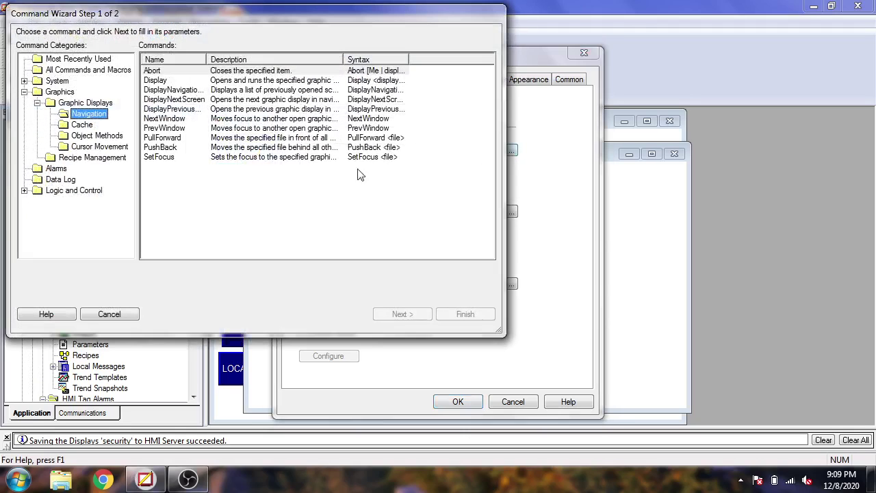
left_click(24, 92)
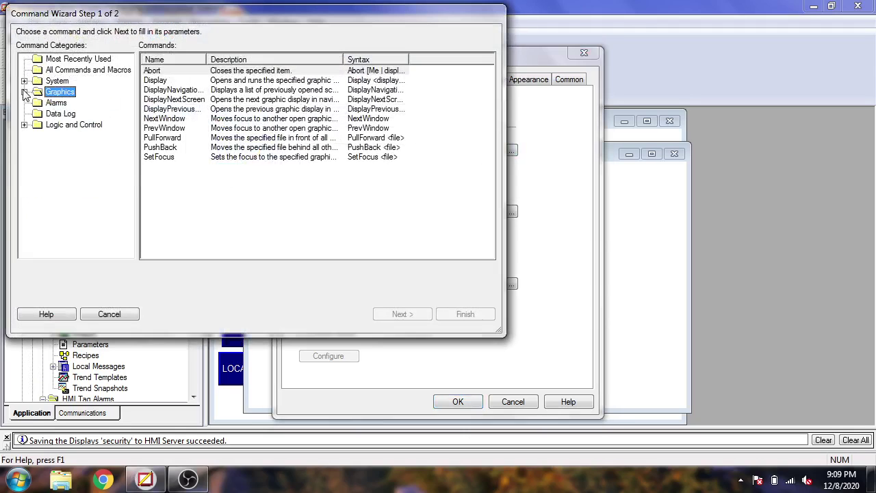
left_click(23, 80)
left_click(71, 146)
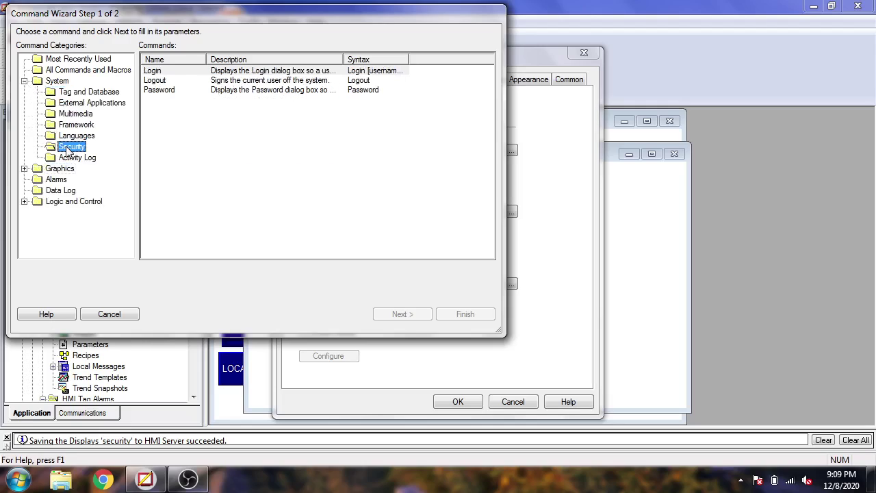
double_click(188, 74)
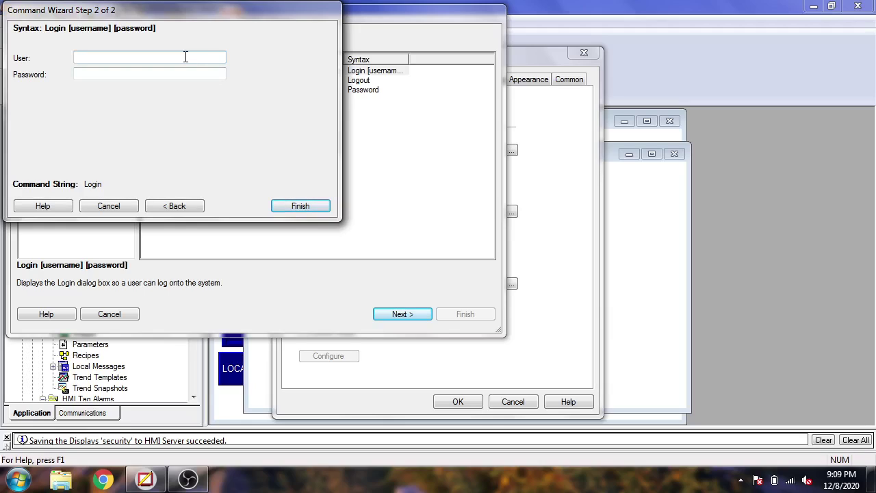
key("Tab")
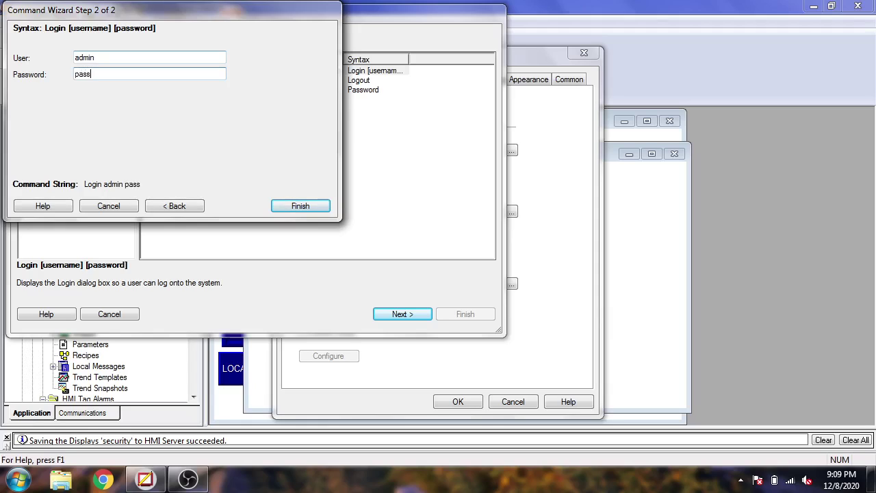
left_click(301, 206)
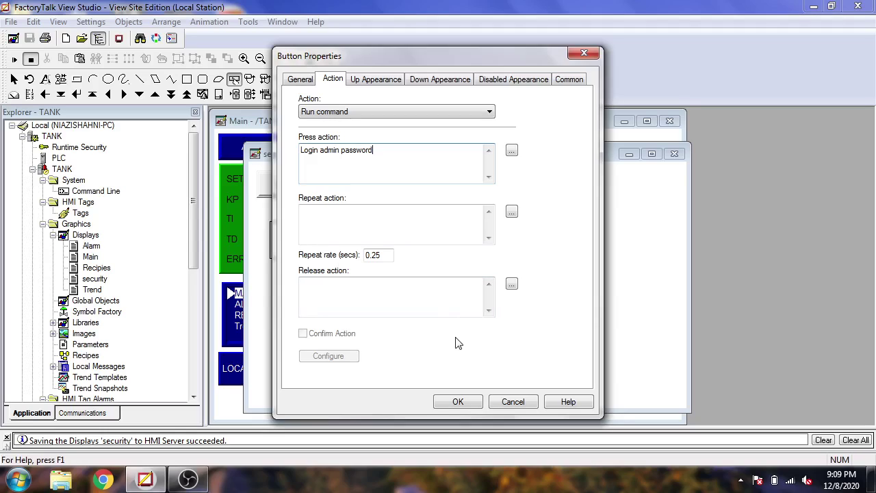
left_click(457, 402)
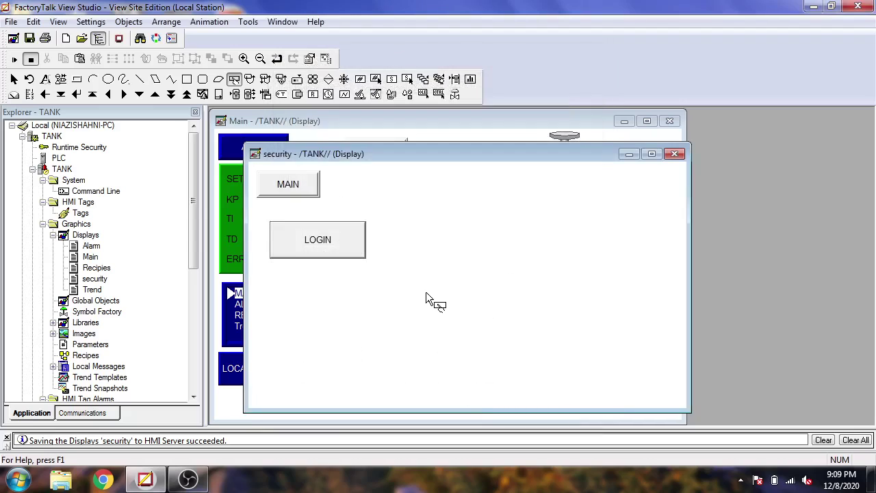
Nudge LOGIN slightly right and draw a new push button below it
key("Escape")
left_click_drag(335, 245, 342, 244)
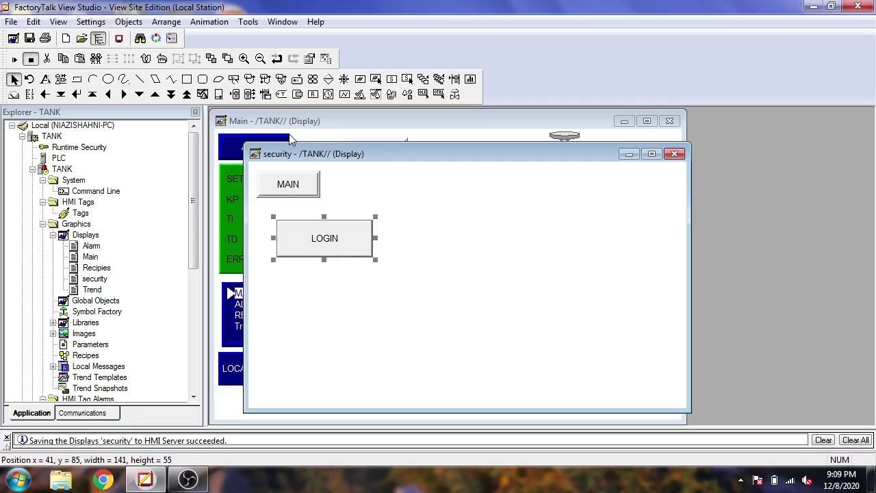
left_click(129, 21)
mouse_move(196, 73)
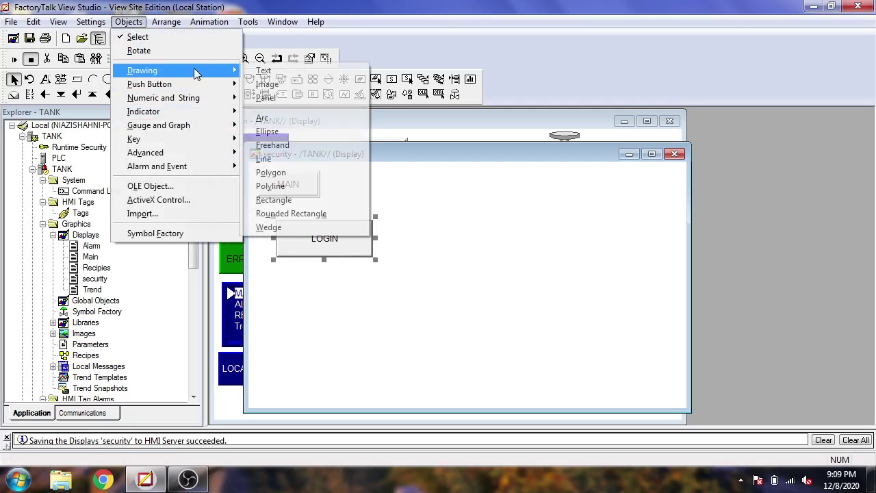
left_click(264, 84)
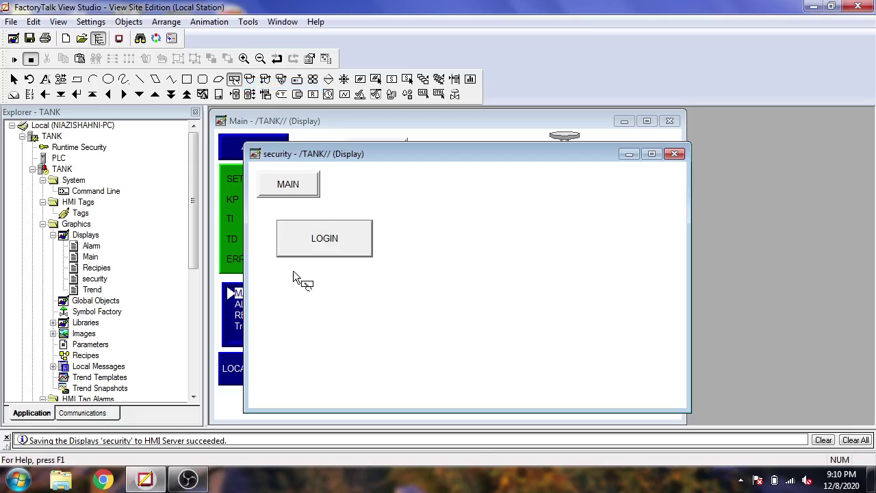
left_click_drag(278, 262, 373, 306)
Give the new button a Logout press action and the caption Logout
left_click(333, 79)
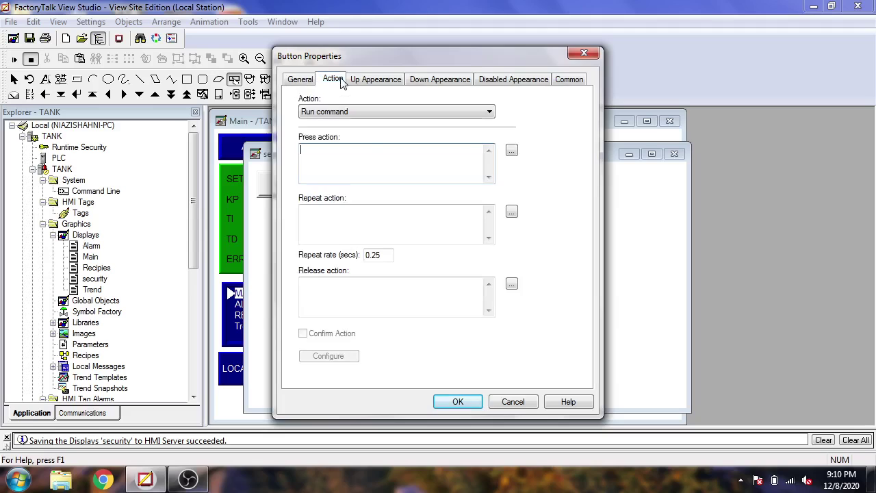
left_click(511, 152)
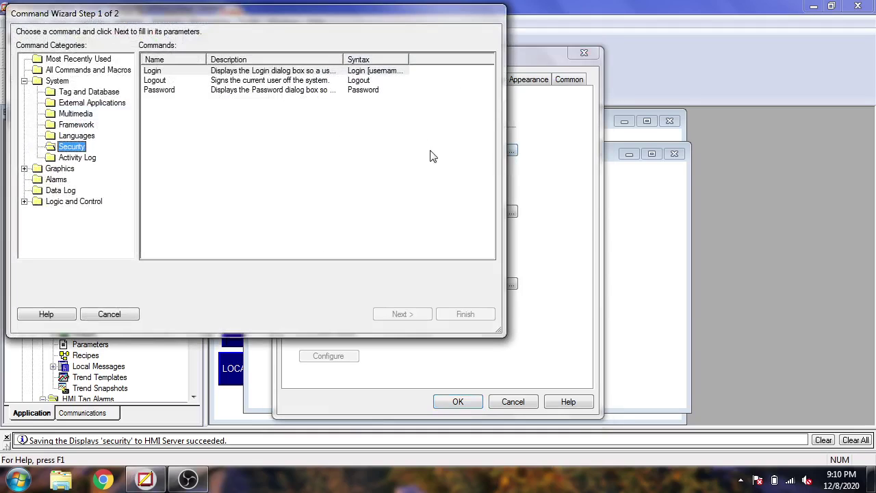
double_click(208, 81)
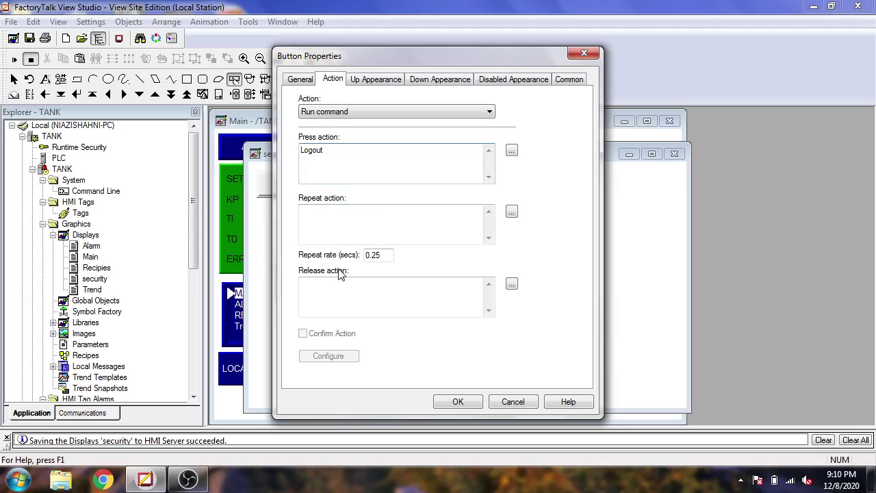
left_click_drag(337, 147, 289, 162)
left_click(381, 79)
left_click(353, 197)
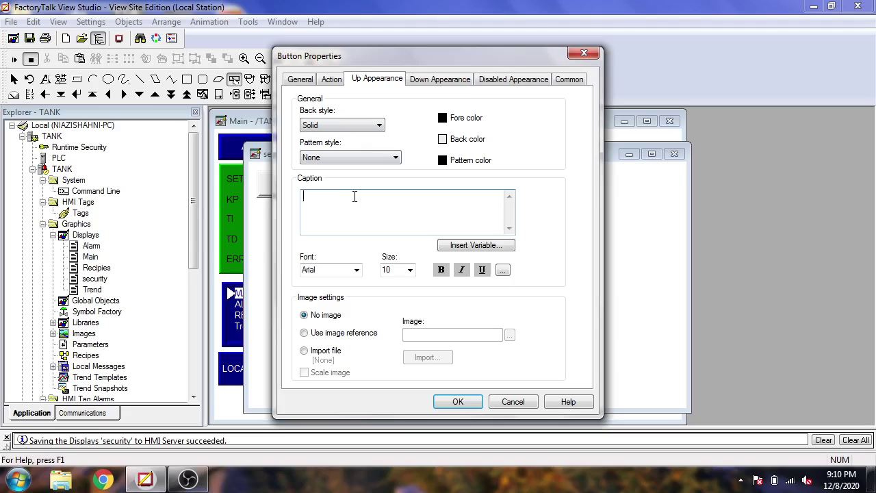
left_click(462, 402)
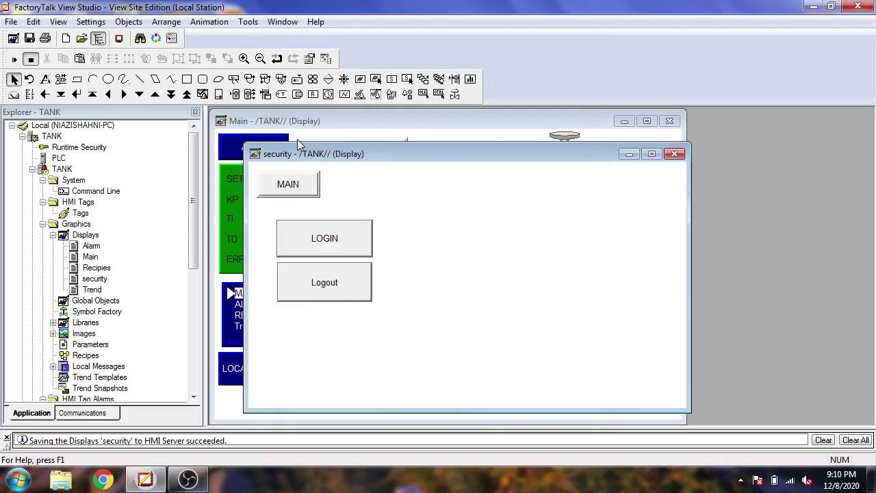
Draw a panel to the right of the LOGIN button and give it a green border
left_click(129, 22)
mouse_move(166, 74)
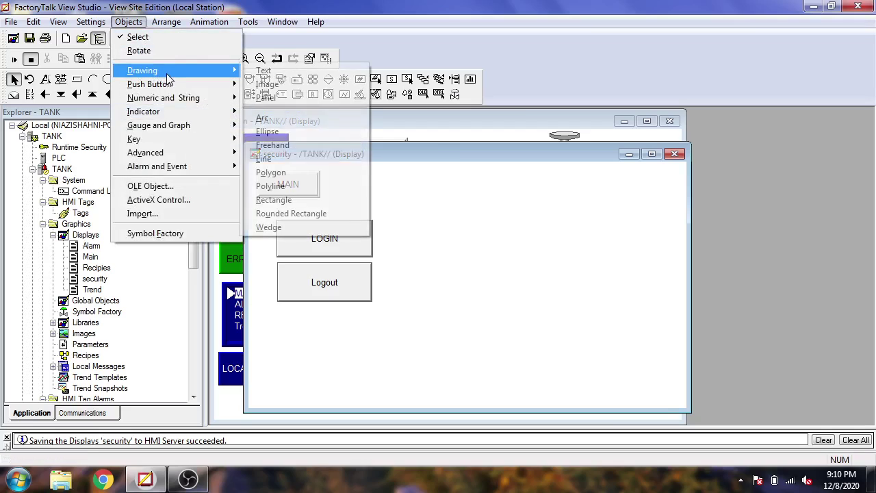
mouse_move(226, 98)
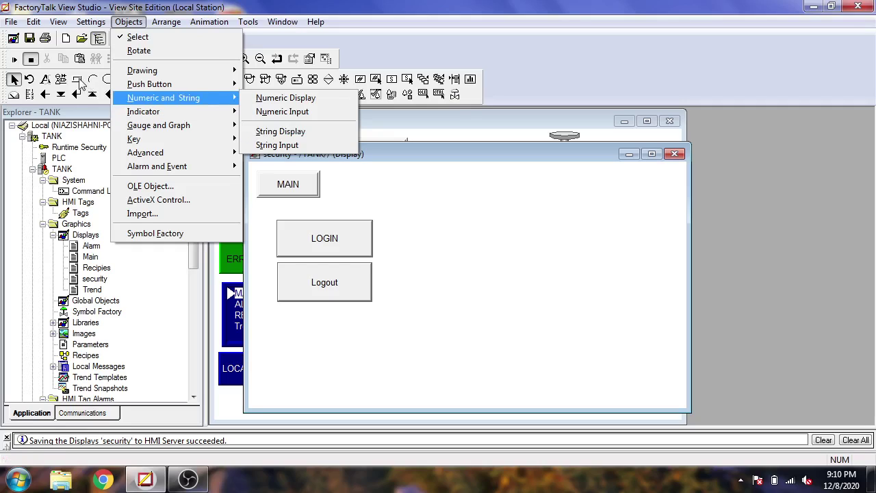
left_click(269, 137)
mouse_move(397, 187)
left_mouse_down()
mouse_move(544, 248)
mouse_move(569, 243)
left_mouse_up()
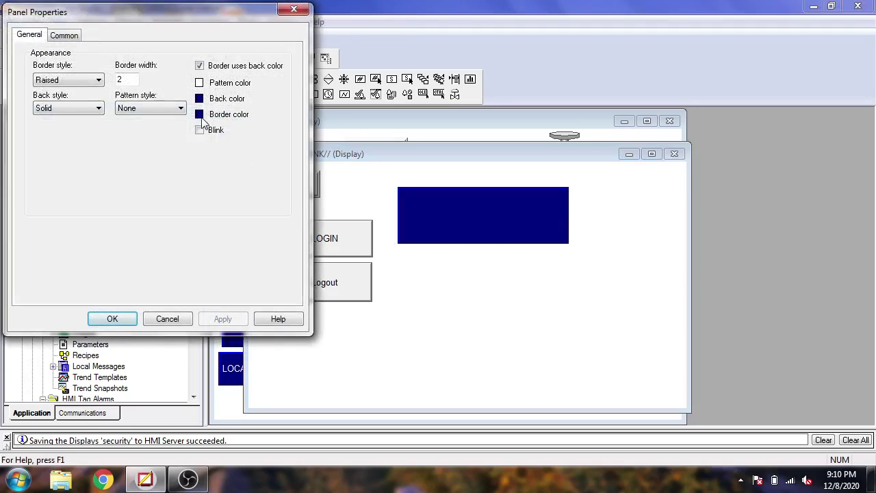
left_click(199, 115)
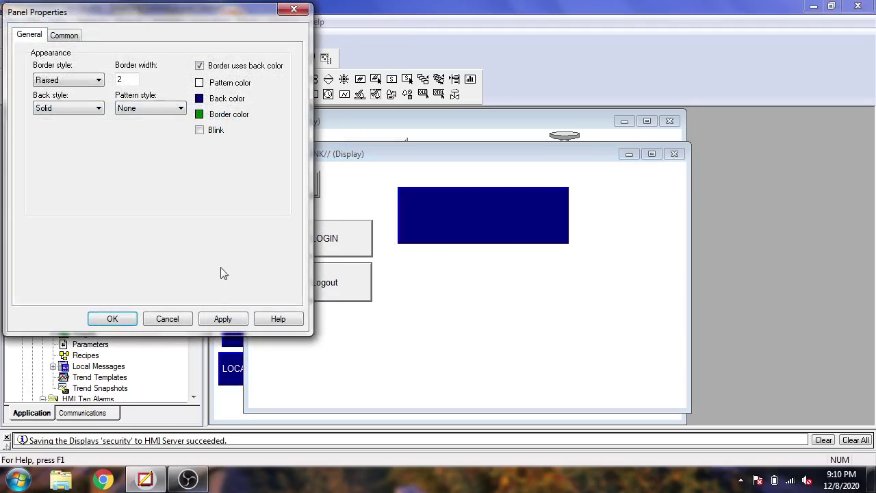
left_click(220, 319)
left_click(111, 318)
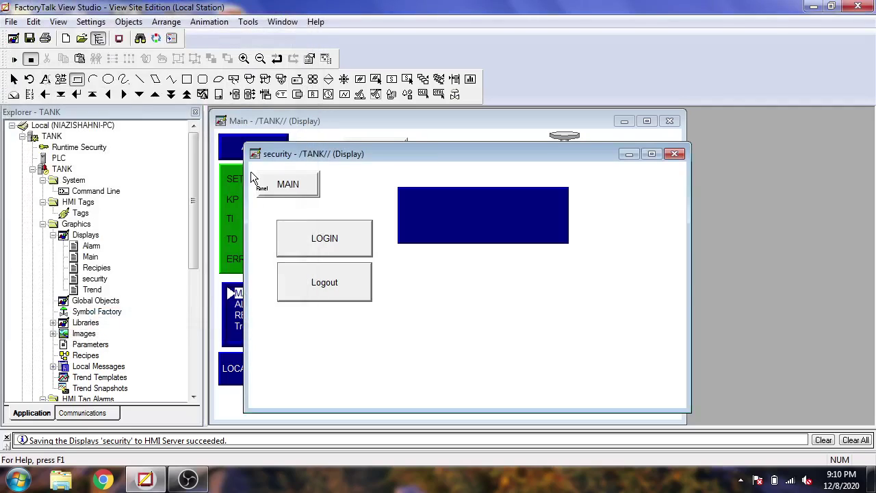
Change the panel's back color from blue to green
left_click(462, 229)
double_click(462, 229)
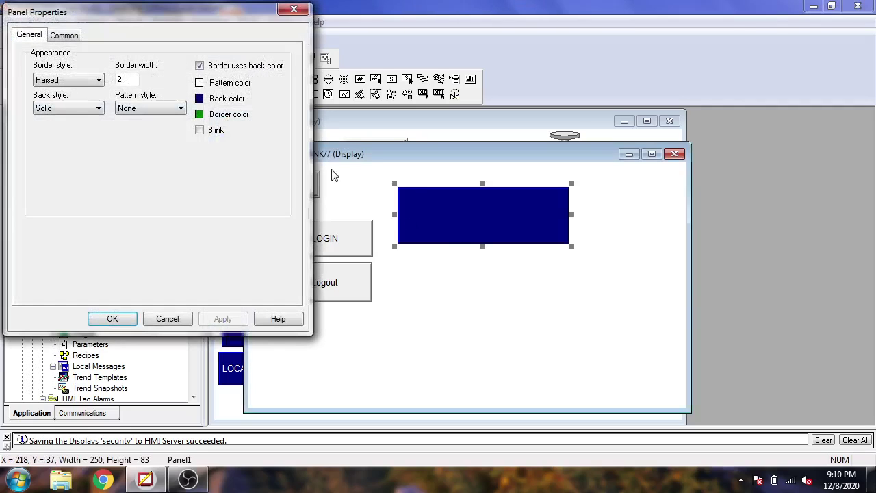
left_click(199, 98)
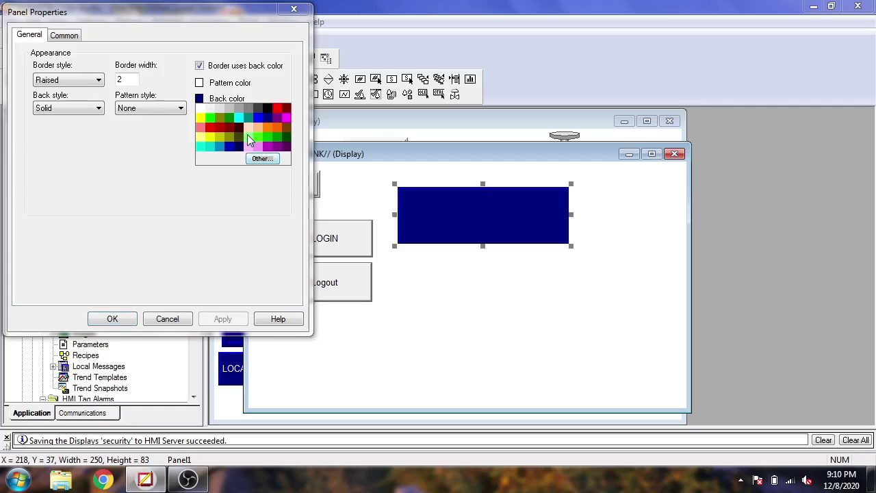
left_click(232, 118)
left_click(222, 319)
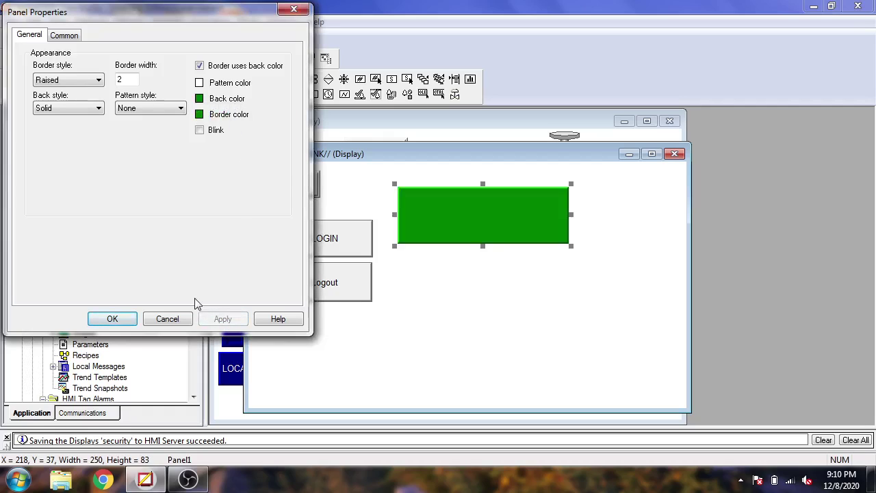
left_click(112, 319)
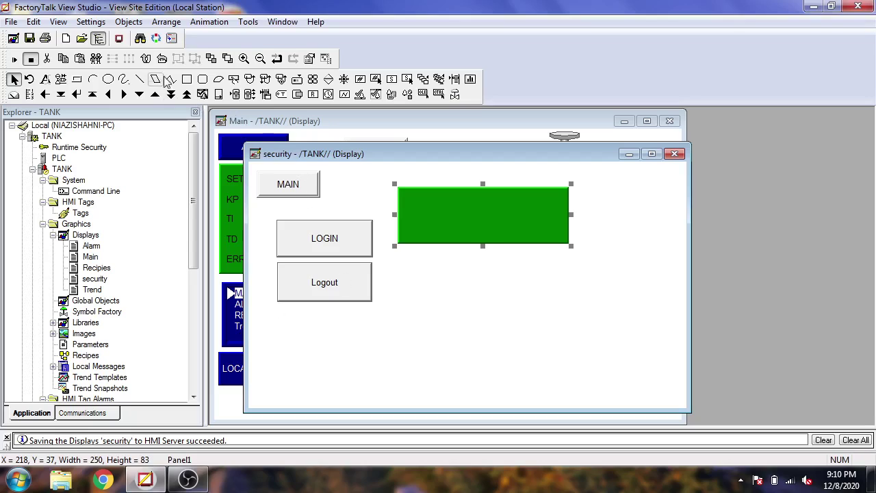
left_click(129, 21)
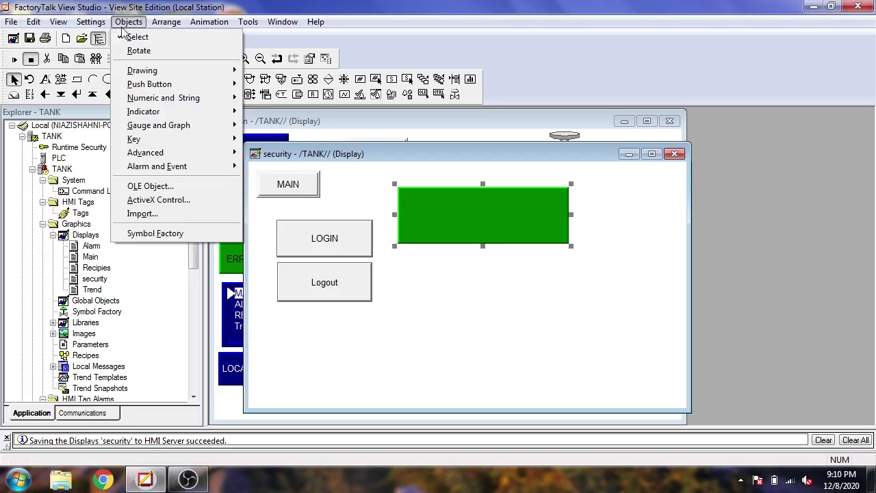
Draw a string display inside the green panel with the Security expression CurrentUserName( )
mouse_move(147, 96)
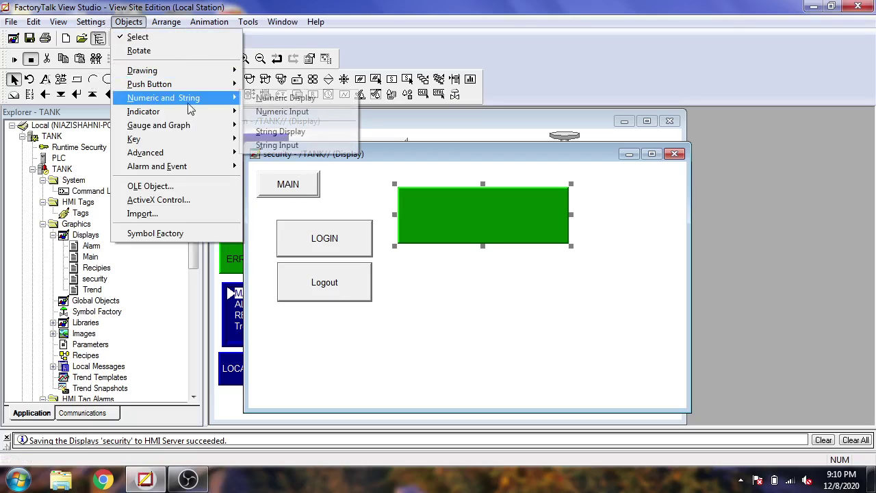
left_click(288, 131)
left_click_drag(409, 194, 556, 235)
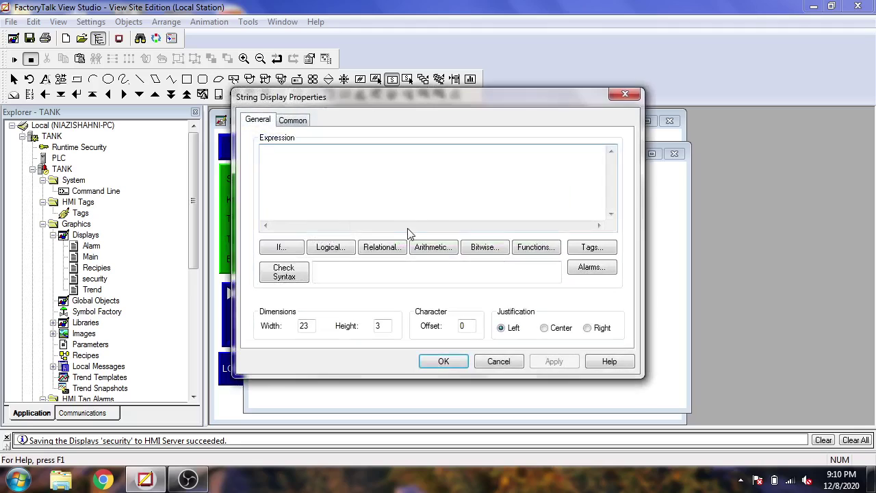
left_click(537, 247)
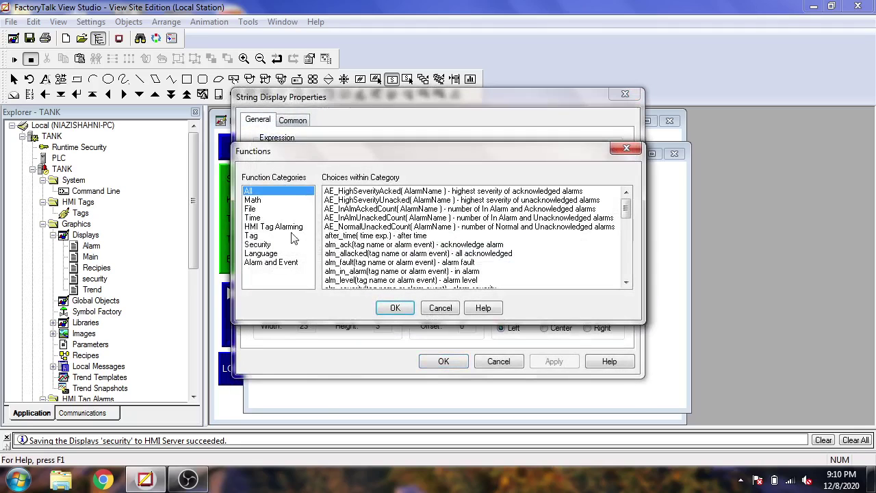
left_click(258, 244)
double_click(366, 210)
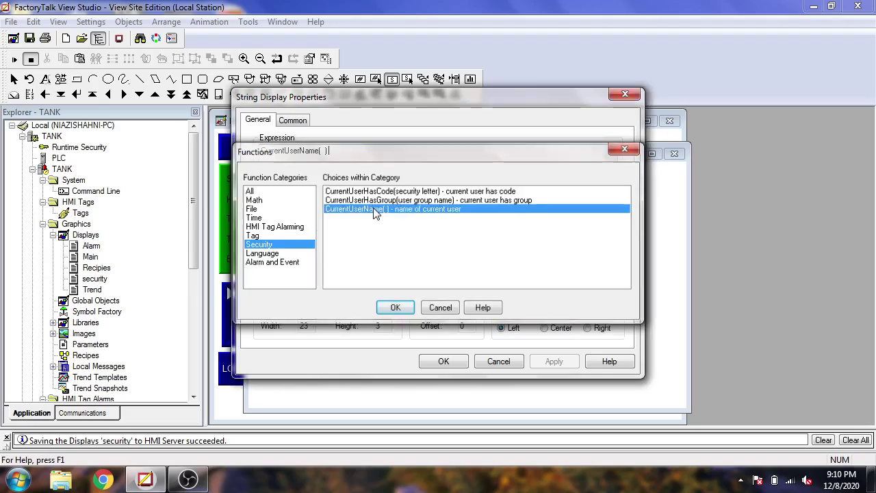
left_click(553, 360)
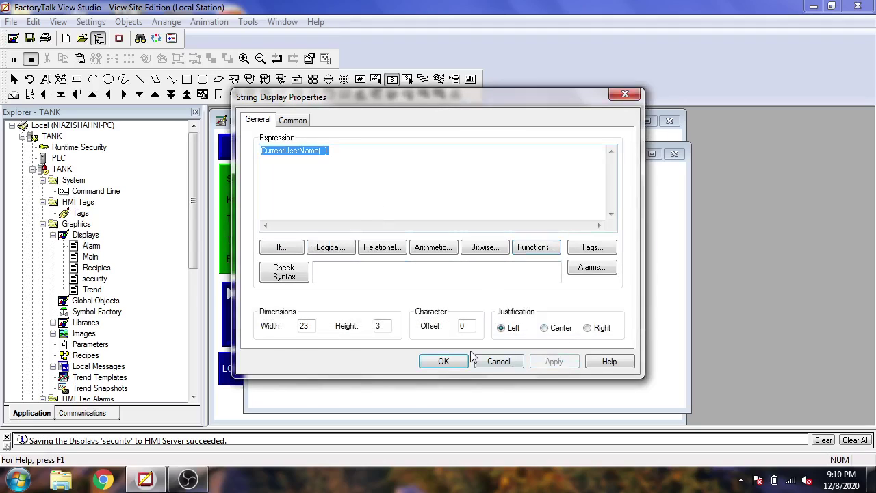
left_click(444, 362)
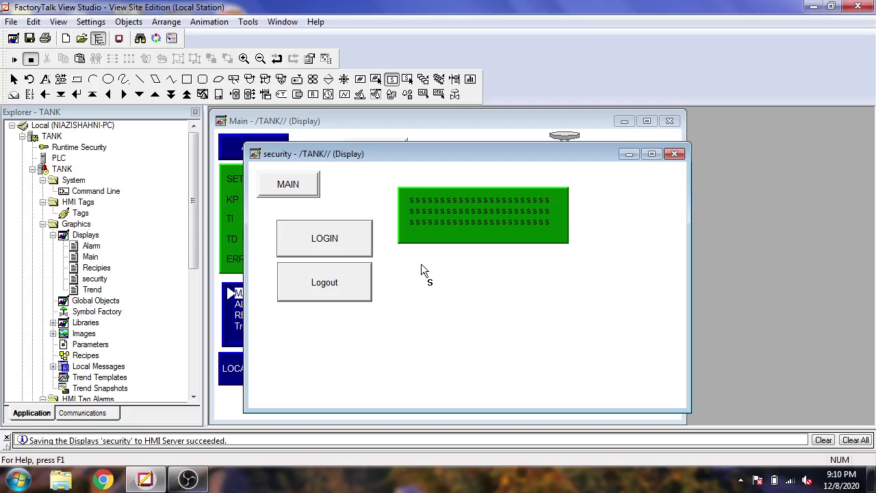
left_click(128, 21)
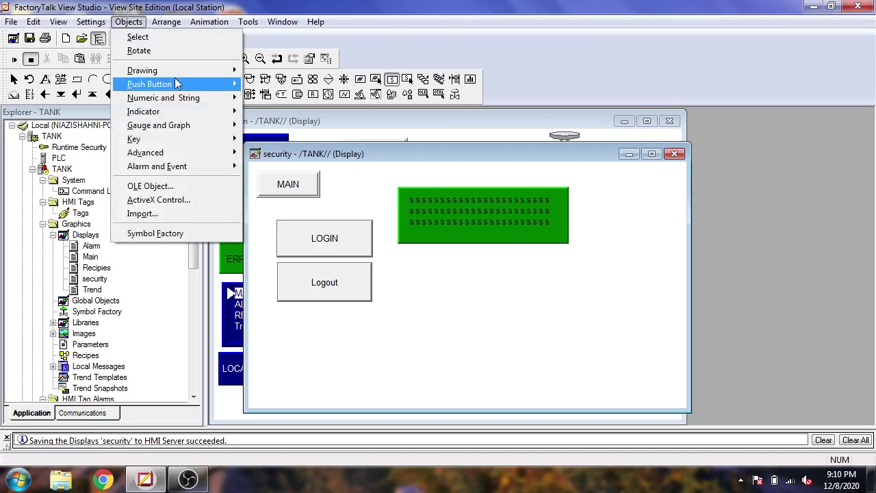
Draw a push button beneath the green panel and caption it Password
mouse_move(183, 82)
left_click(259, 83)
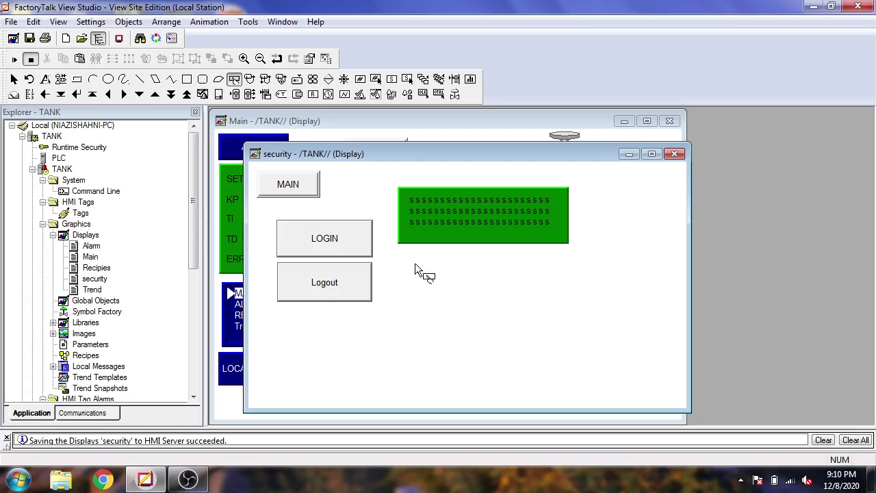
left_click_drag(401, 256, 578, 301)
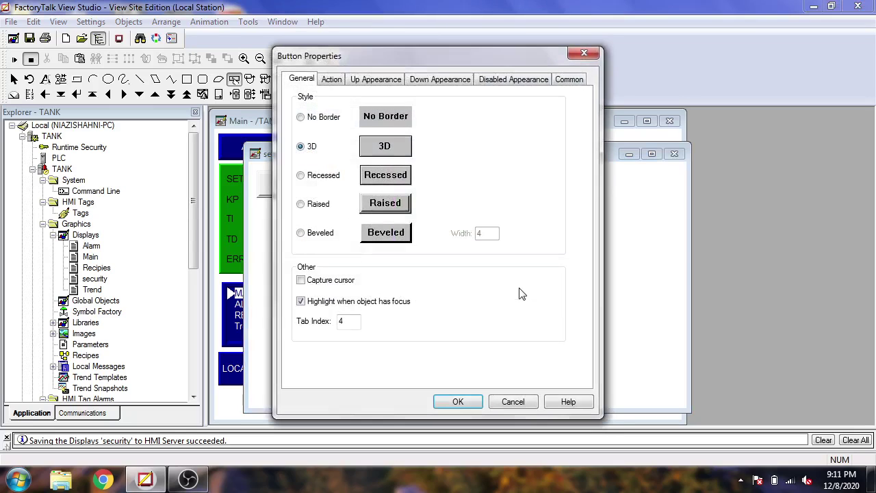
left_click(377, 80)
left_click(357, 196)
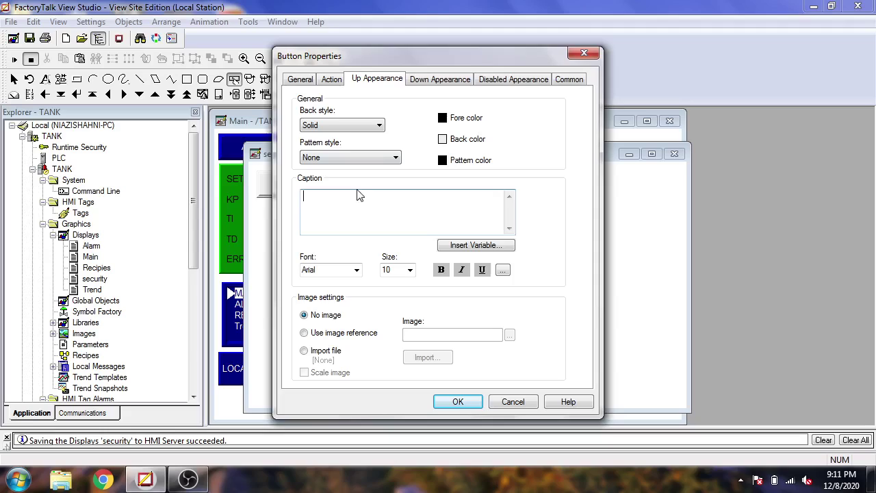
type("Password")
Set the button's press action to the Password command
left_click(334, 79)
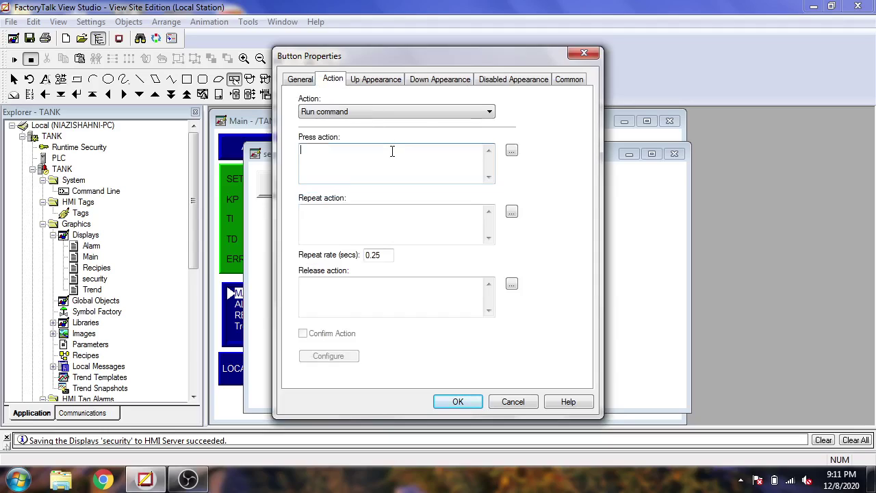
left_click(512, 151)
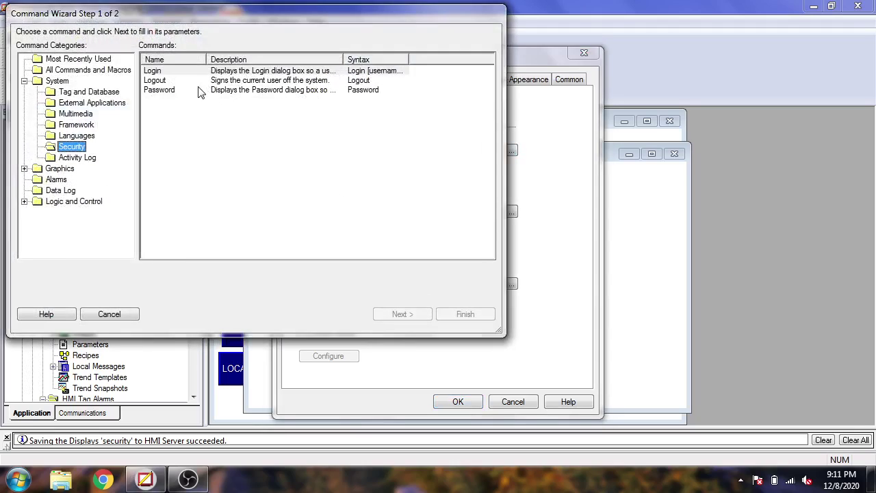
double_click(198, 90)
left_click(455, 401)
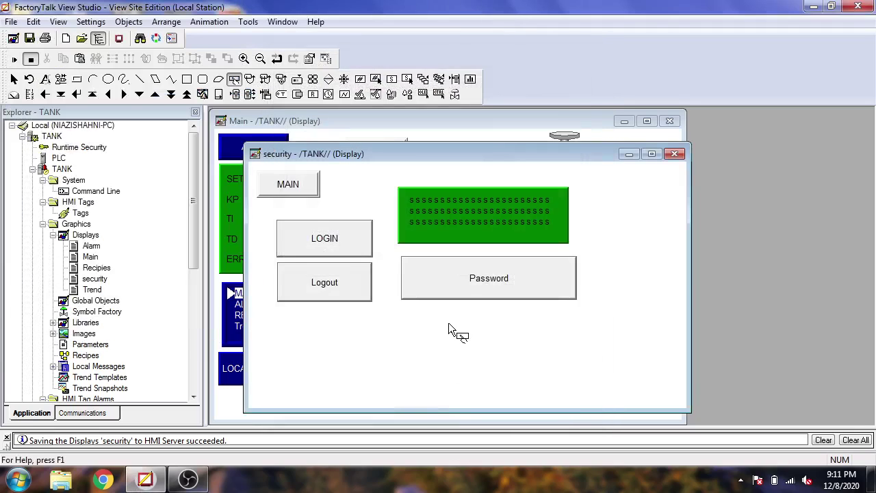
Return to object selection and save the security display
right_click(416, 322)
left_click(401, 346)
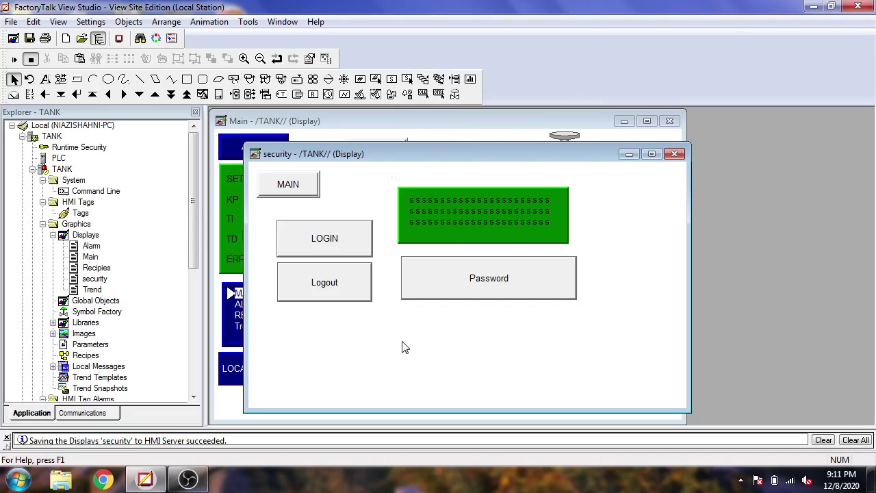
left_click(30, 38)
Close the security display and run TANK.cli in the SE Client
left_click(675, 154)
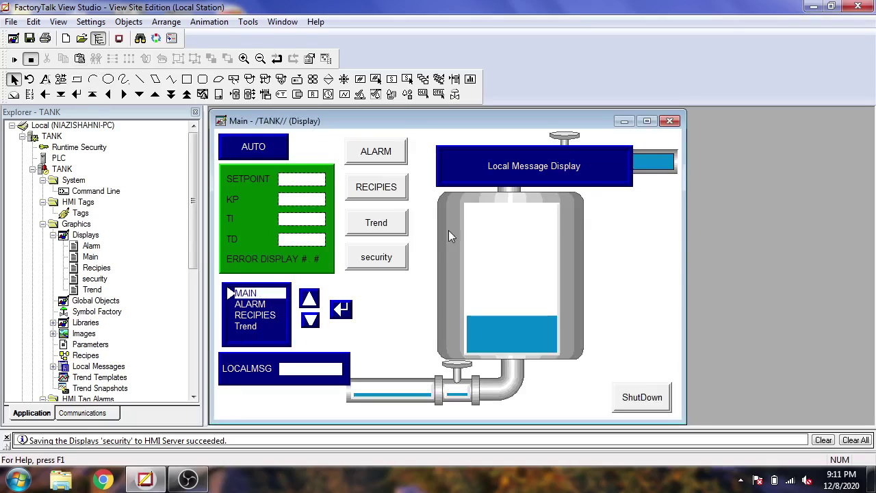
left_click(118, 38)
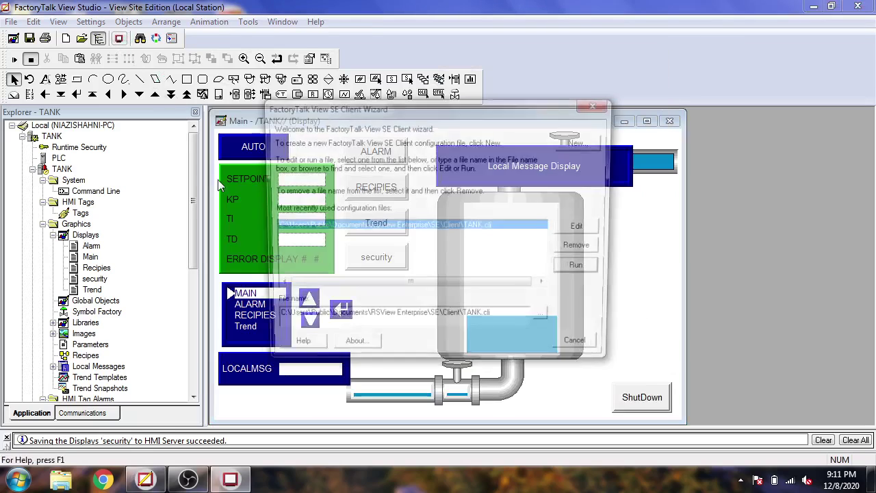
left_click(576, 268)
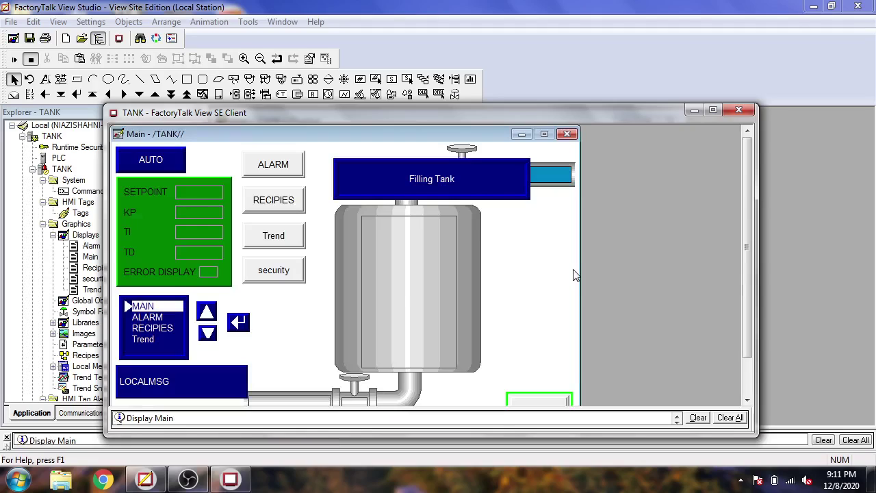
From the security display, log out and log back in as the restricted user
left_click(280, 274)
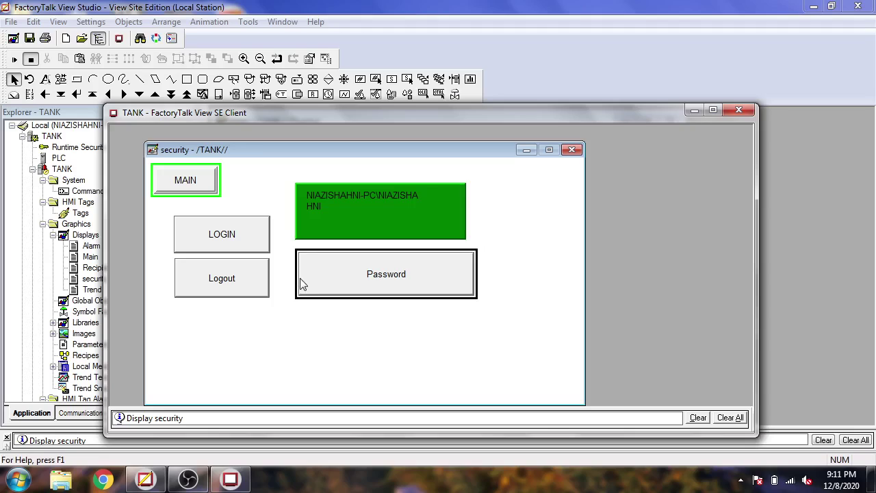
left_click(261, 280)
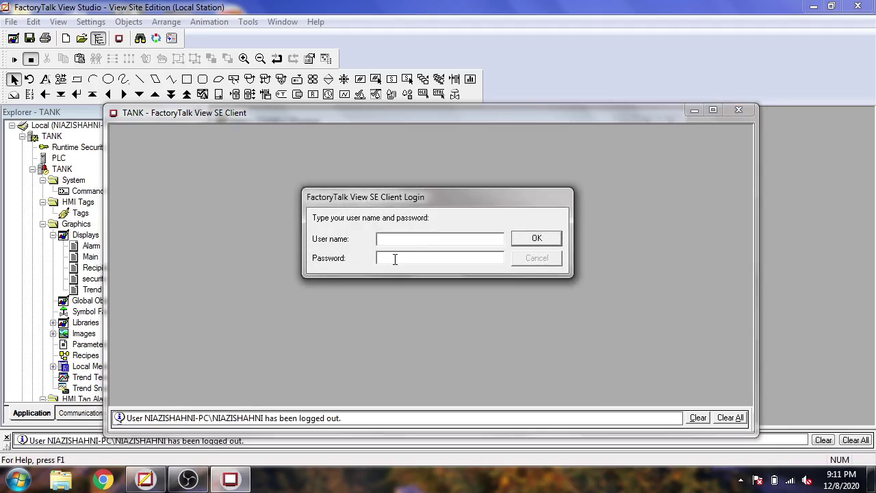
type("n")
left_click(412, 257)
left_click(517, 238)
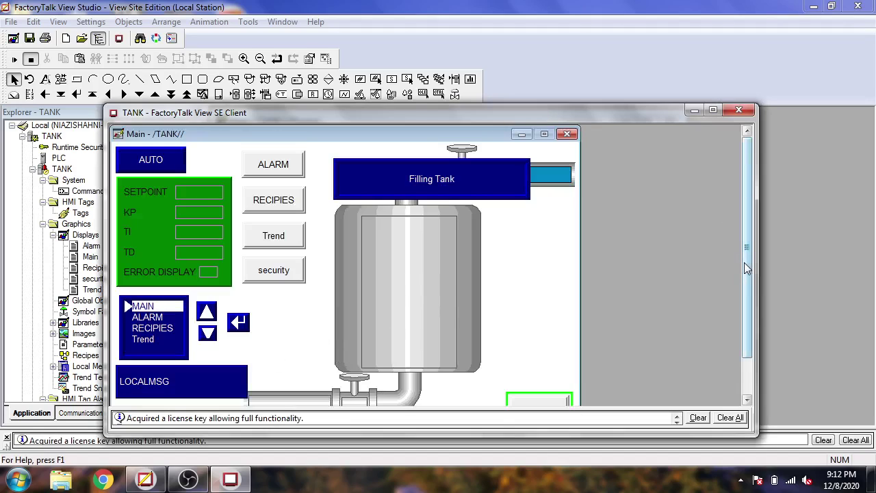
Try the Trend display, which is denied, then open the security display
left_click_drag(744, 262, 635, 299)
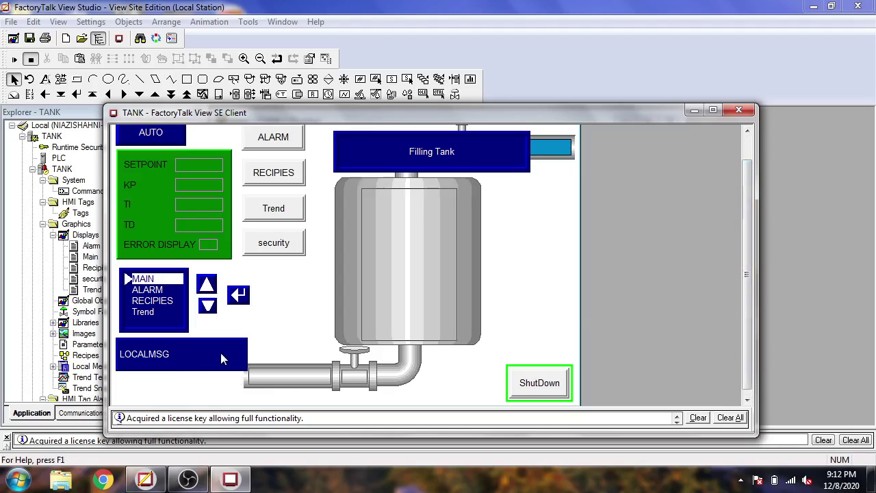
left_click(287, 217)
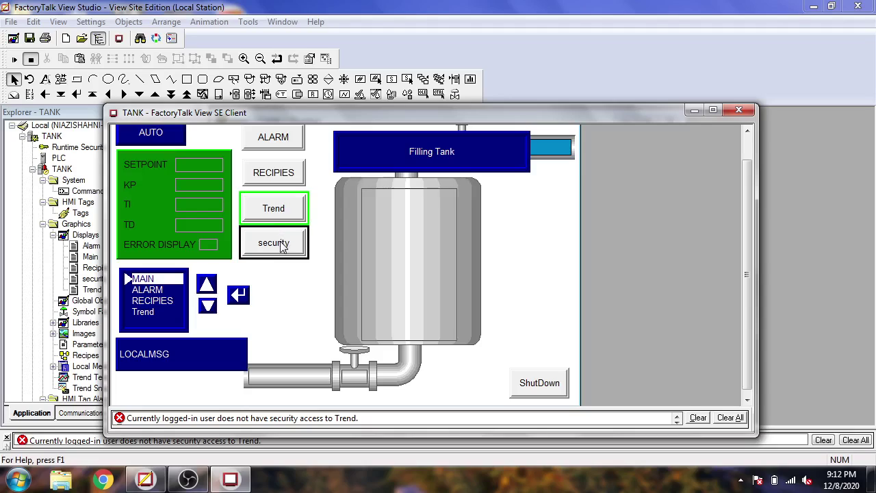
left_click(282, 247)
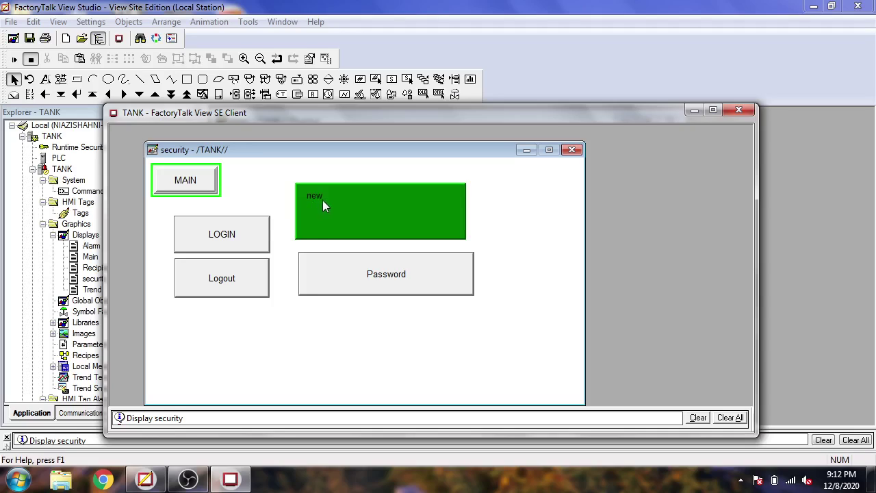
Try changing the password, dismiss the previously-used rejection, cancel, and log the user out
left_click(330, 280)
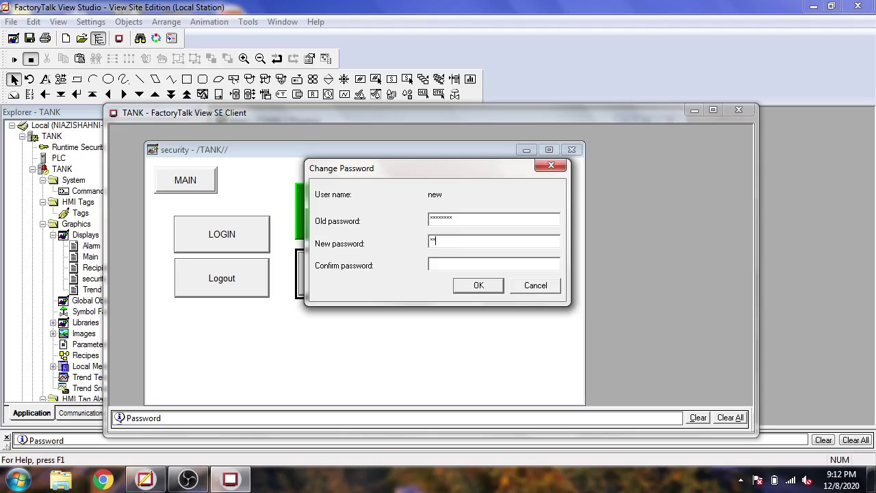
left_click(451, 267)
left_click(473, 285)
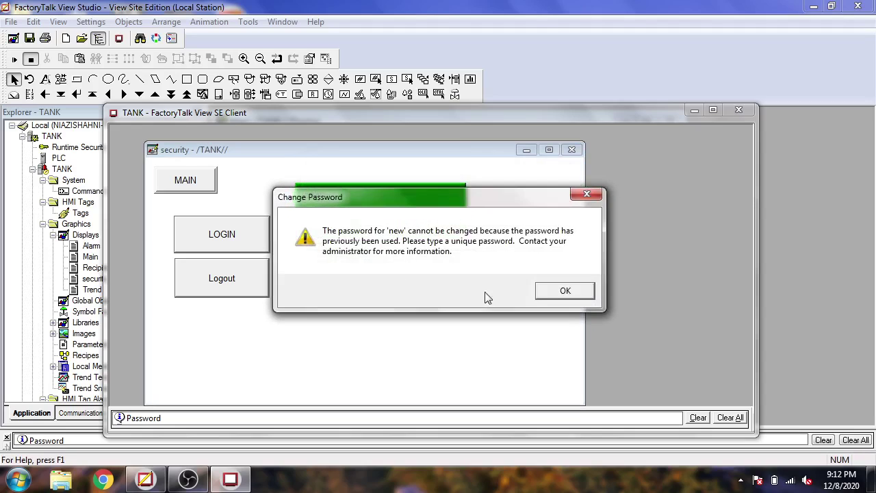
left_click(561, 292)
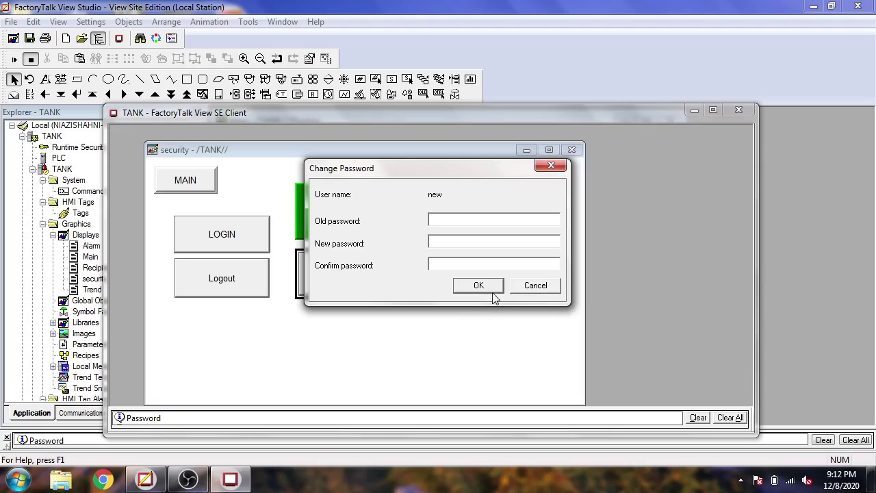
left_click(533, 287)
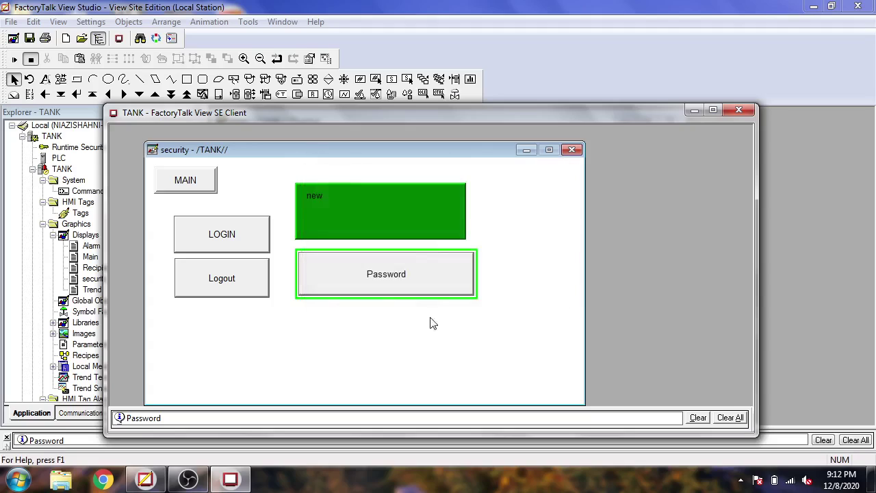
left_click(249, 280)
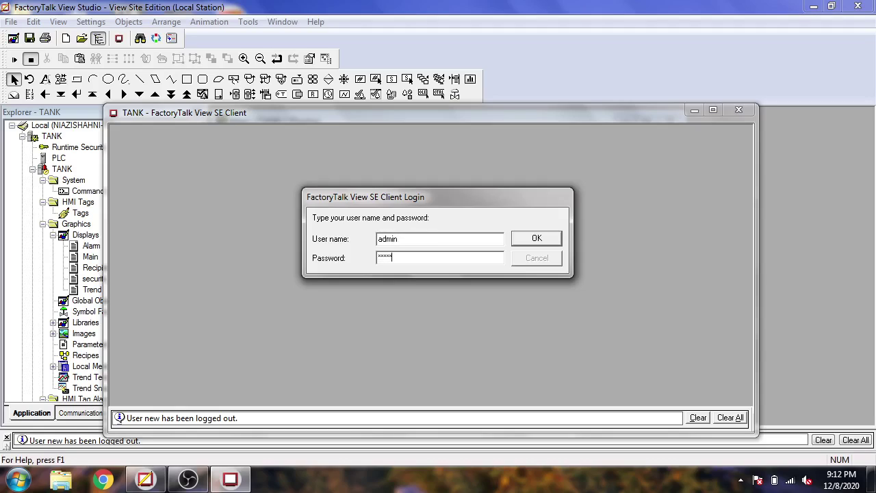
Log in as admin and set LOCALMSG to 3
left_click(537, 238)
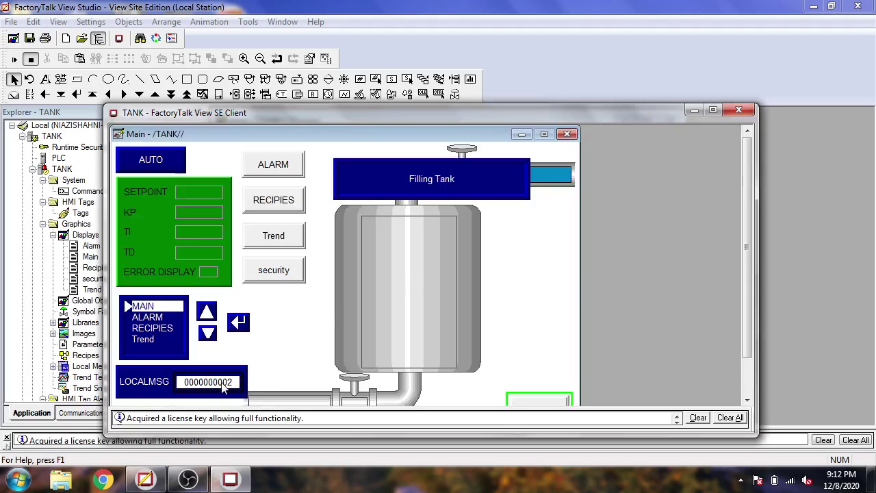
left_click(223, 386)
type("3")
key("Return")
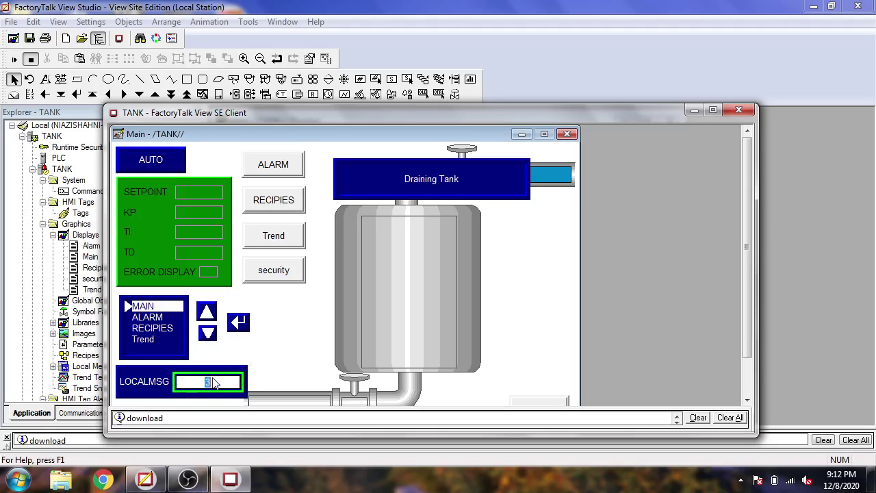
Open the Trend display successfully, then return to the Main display
left_click(286, 240)
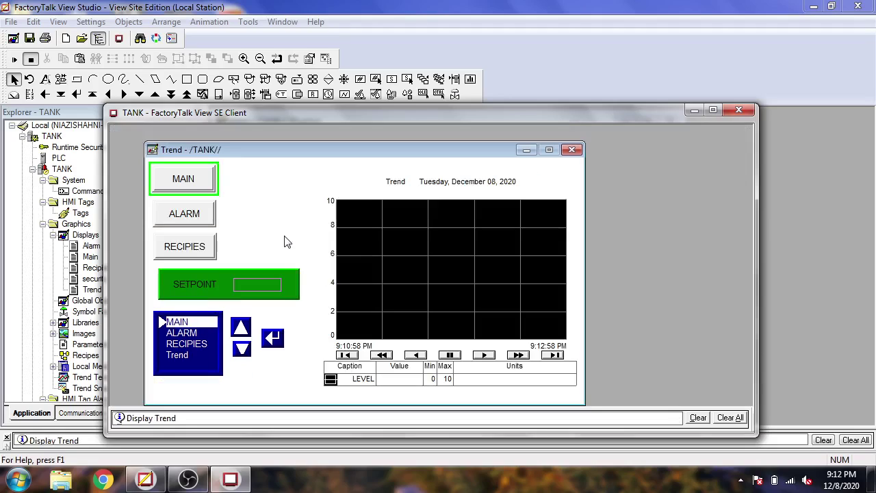
left_click(196, 178)
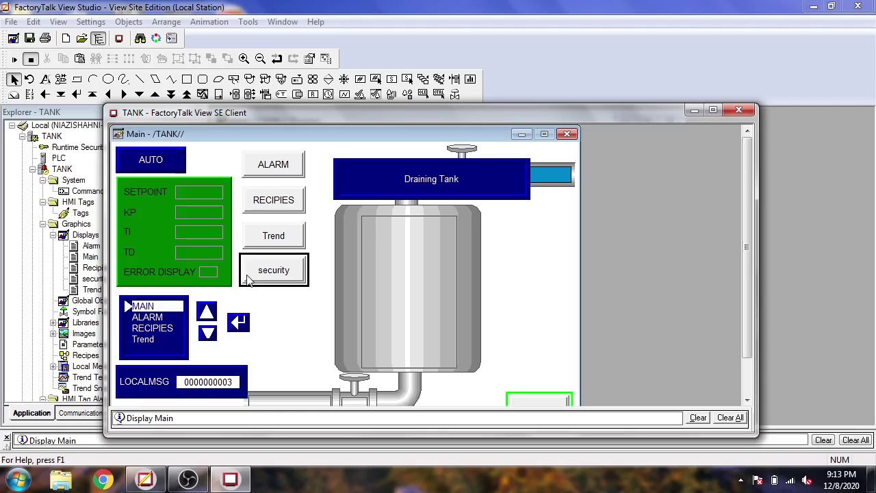
left_click(190, 478)
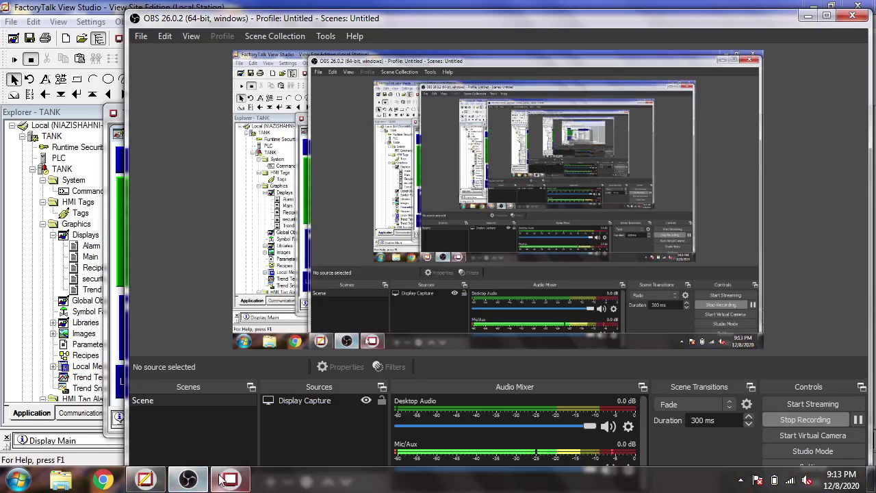